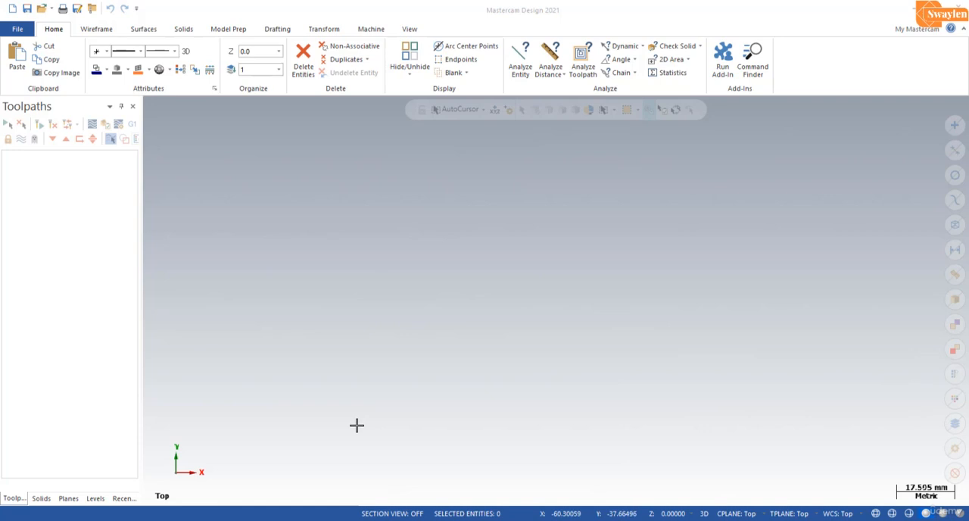
Step: Create a 100 x 20 mm rectangular shape with 5 mm fillet radius, anchored by its centre at the origin
left_click(98, 29)
left_click(393, 48)
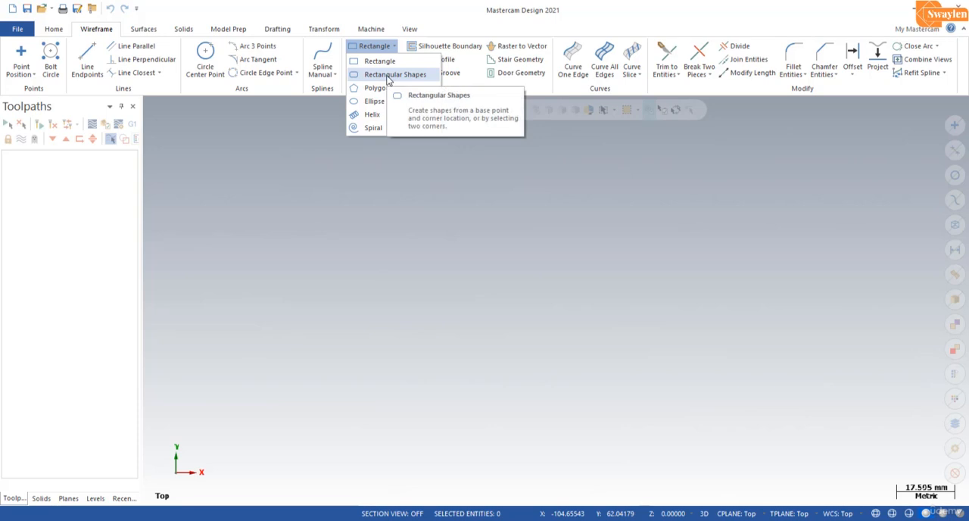
left_click(390, 75)
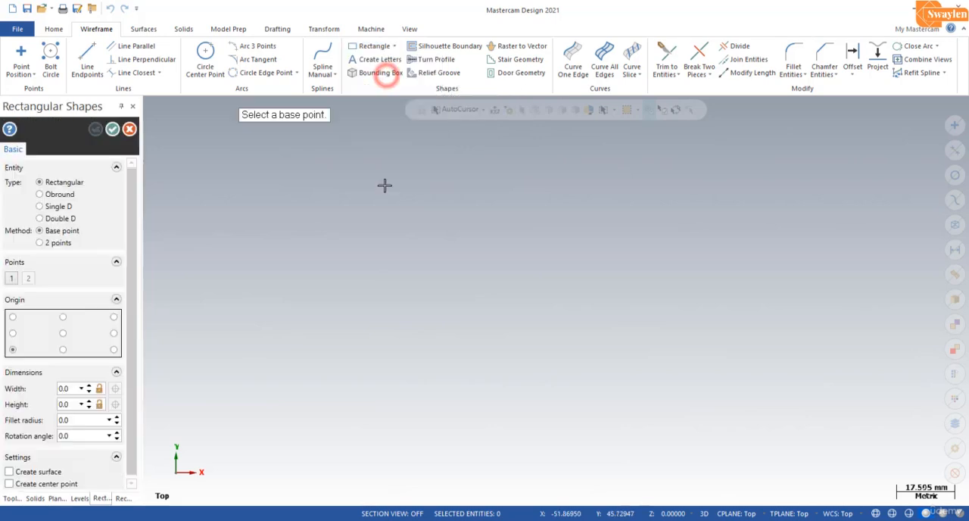
left_click(65, 389)
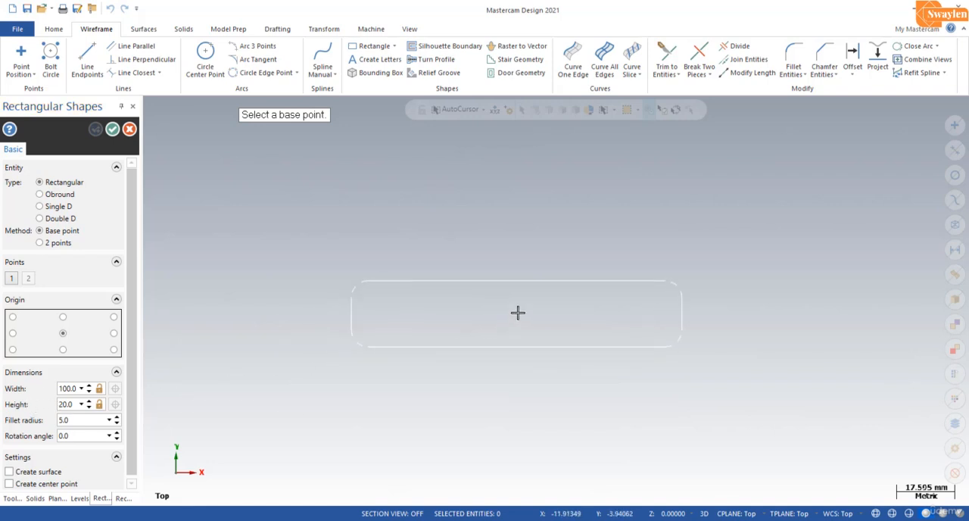
left_click(555, 302)
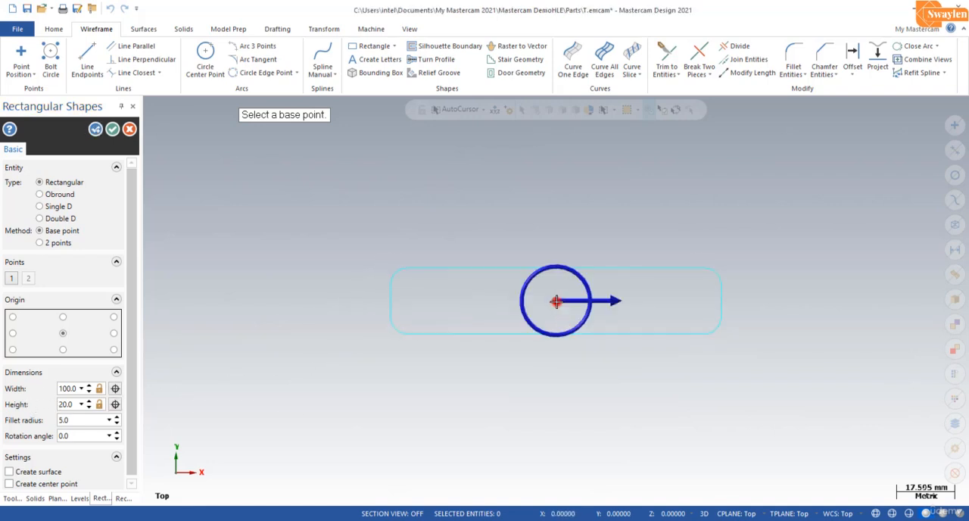
left_click(115, 129)
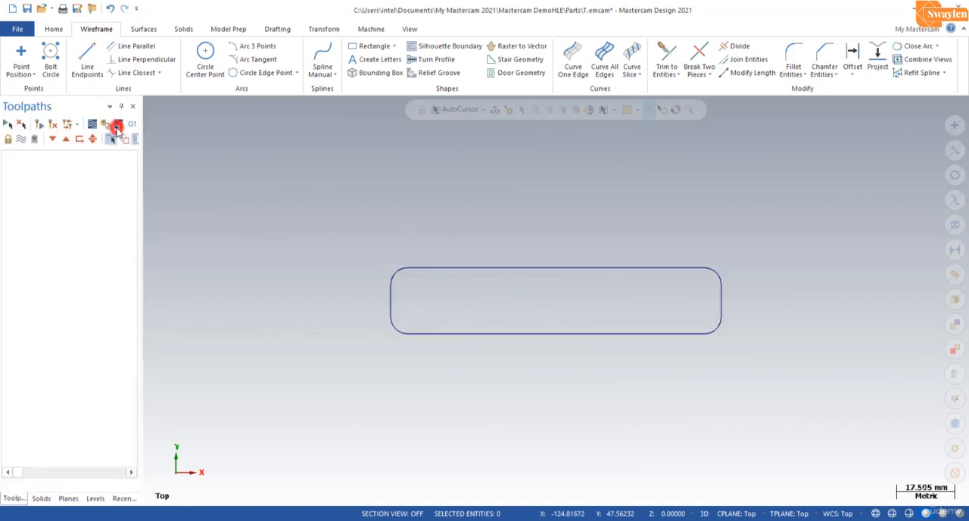
Step: Draw a circle of radius 5 mm centred on the midpoint of the rectangle's left short edge
left_click(206, 51)
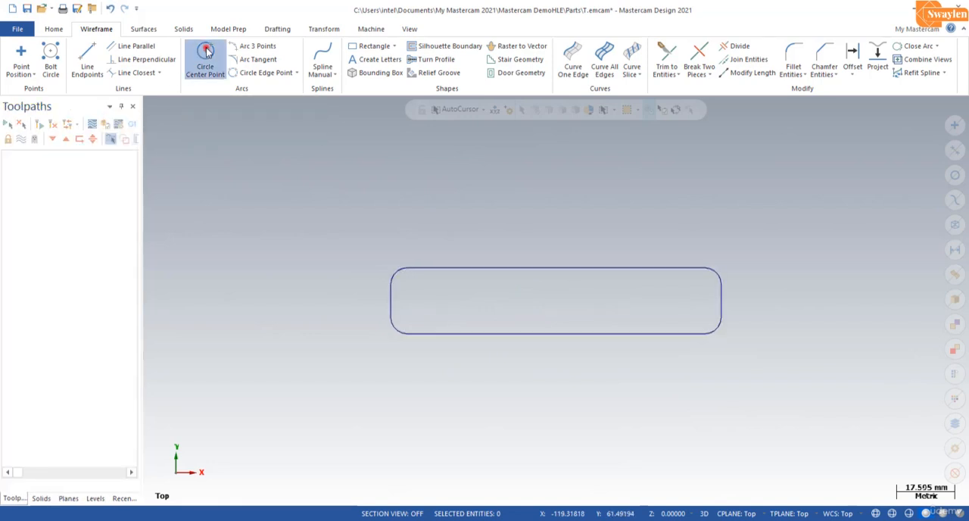
left_click(392, 299)
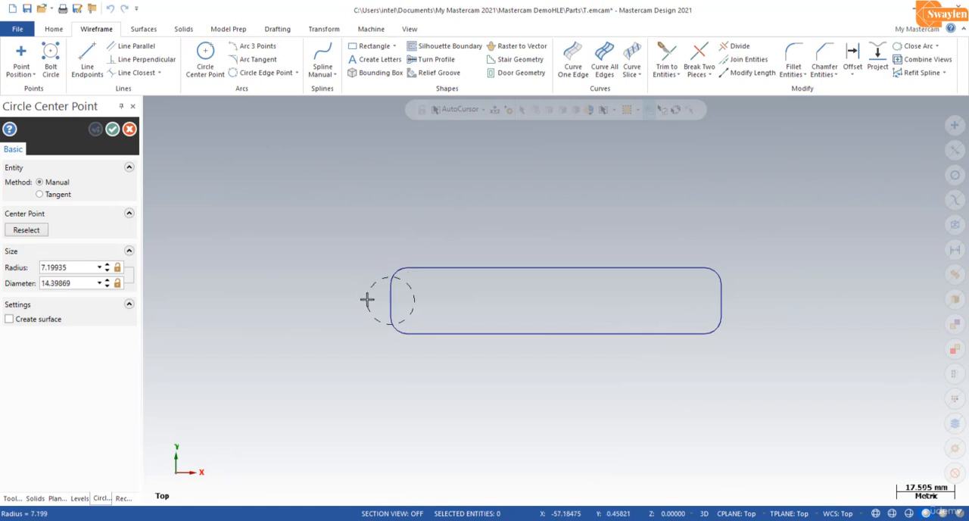
left_click(366, 299)
left_click(78, 267)
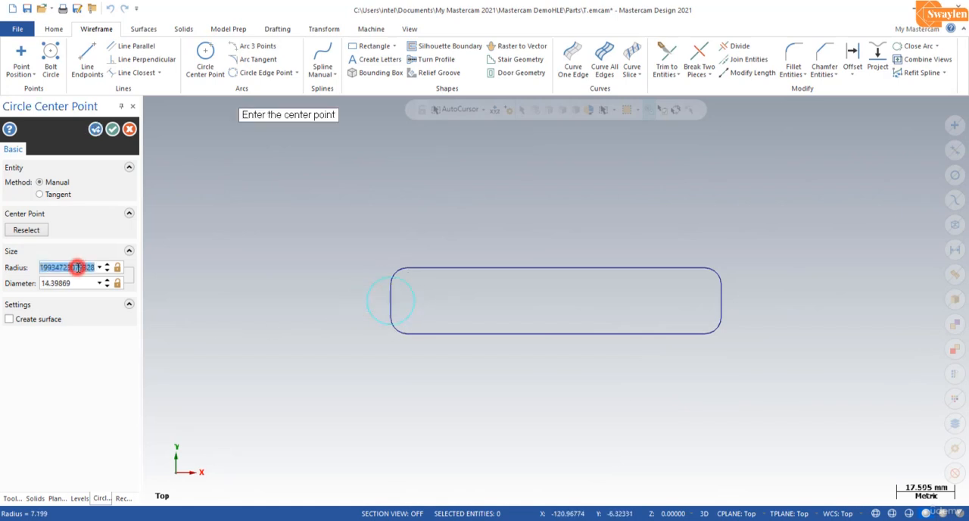
type("5")
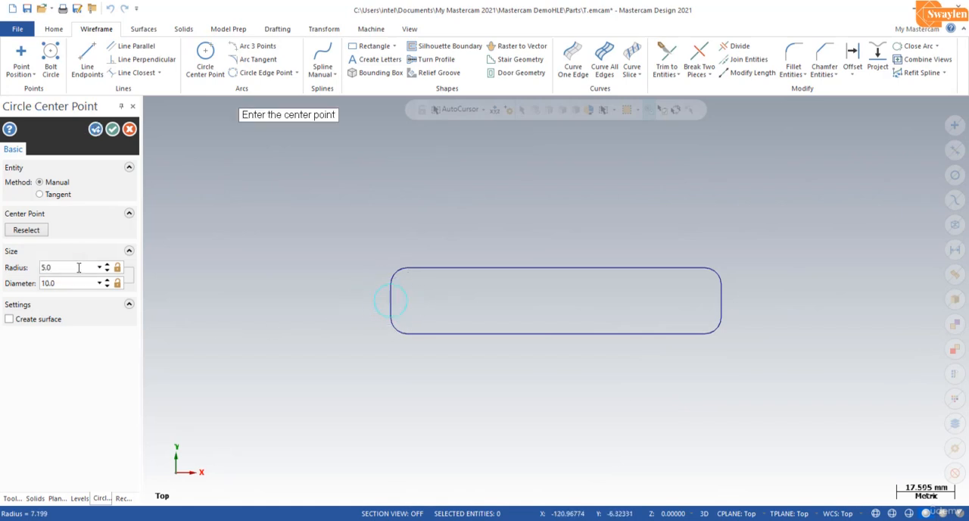
left_click(113, 129)
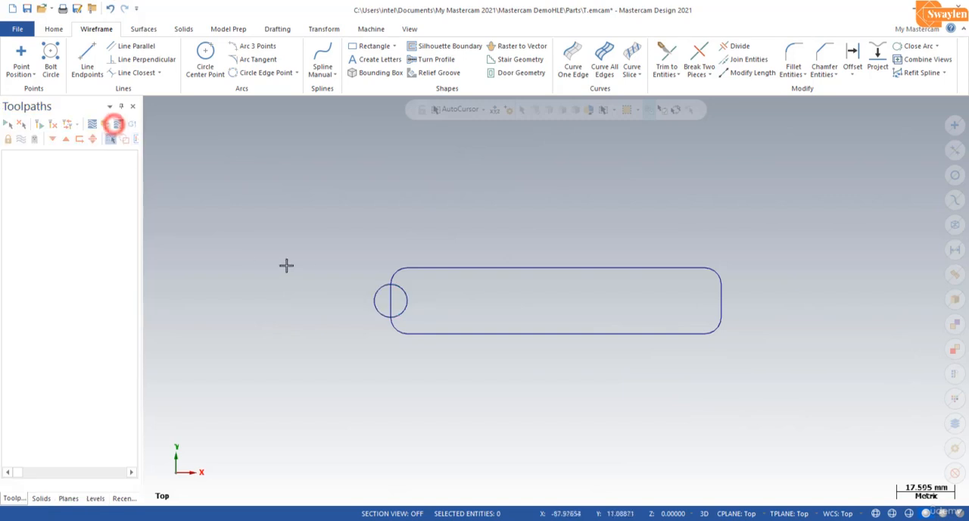
Step: Translate the circle 15 mm along X into the rectangle, using the Move method
left_click(373, 305)
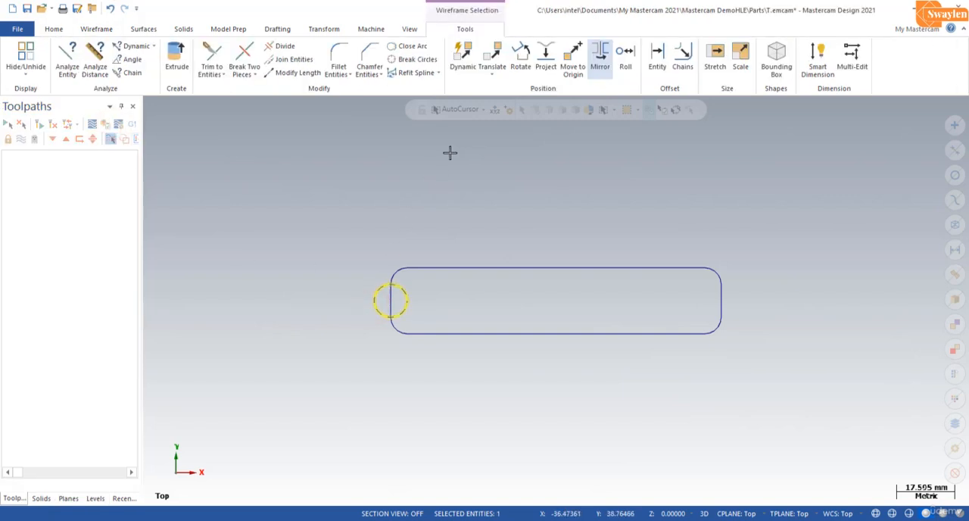
left_click(494, 58)
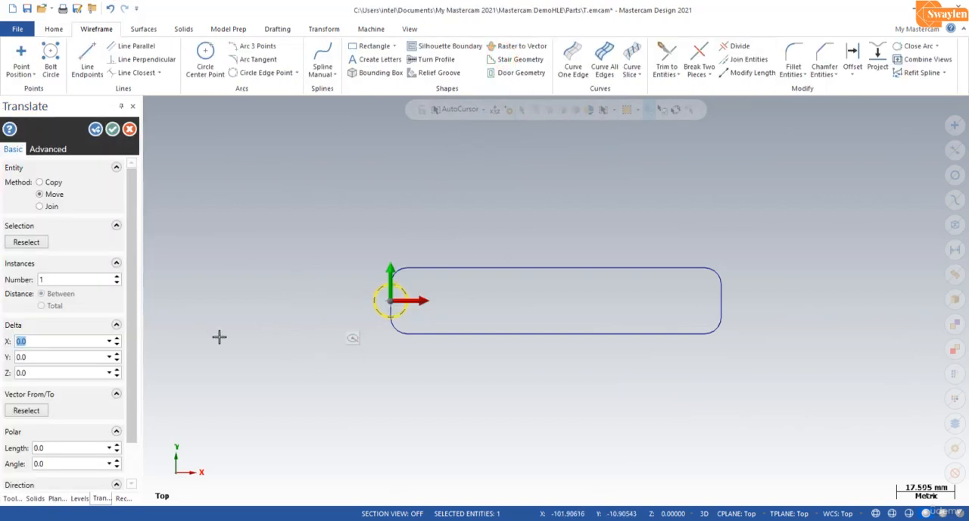
double_click(51, 340)
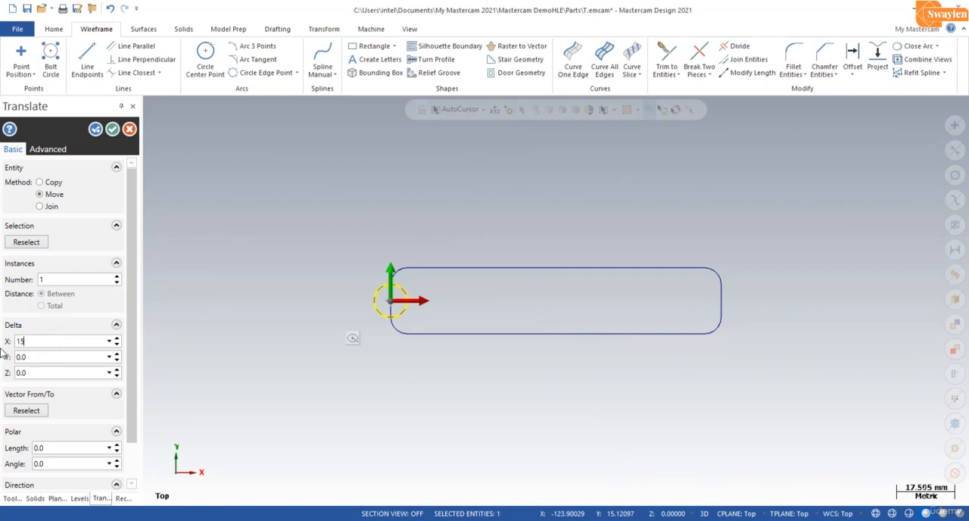
type("15")
key("Return")
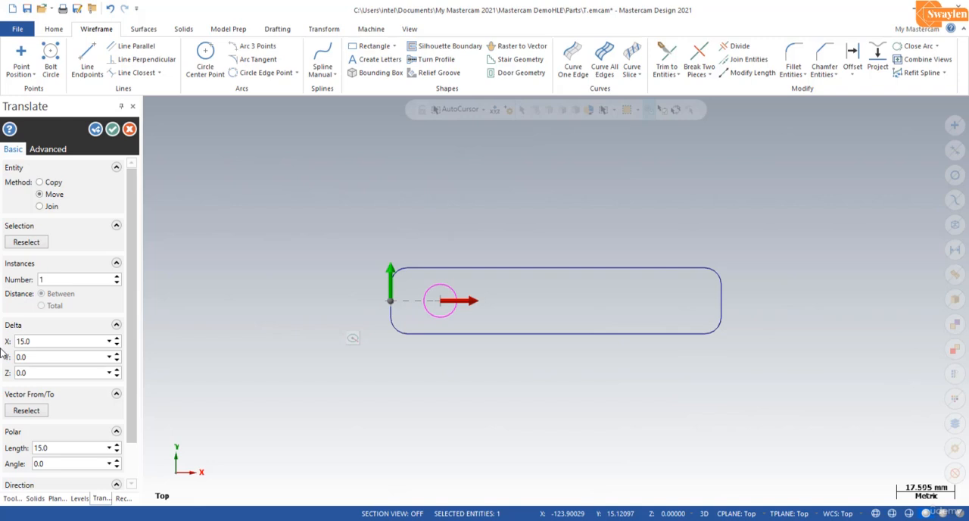
left_click(111, 129)
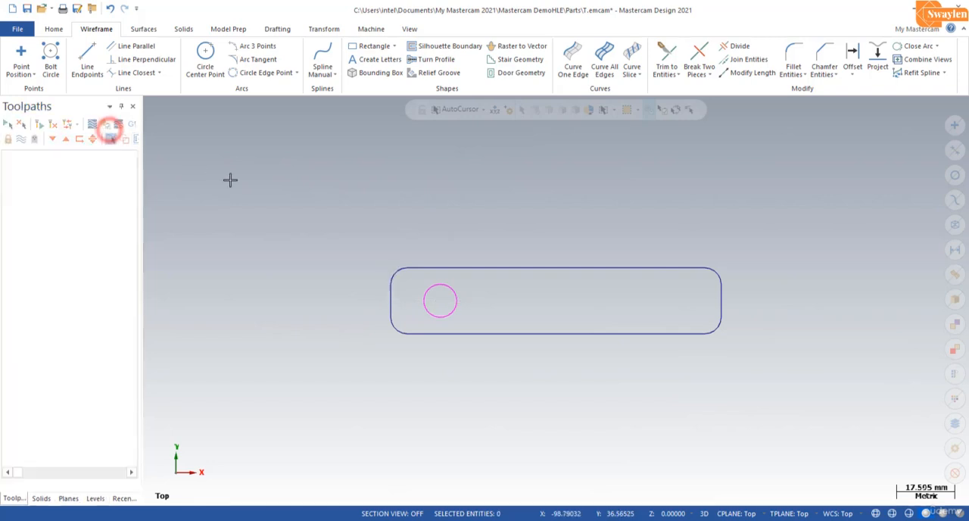
Step: Mirror a copy of the circle about the rectangle's vertical centreline to its opposite end
left_click(457, 301)
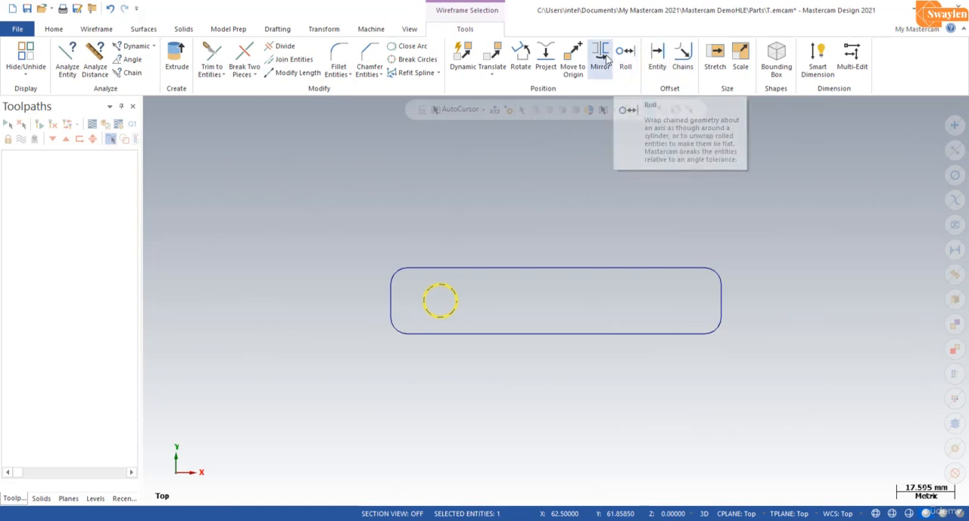
left_click(603, 58)
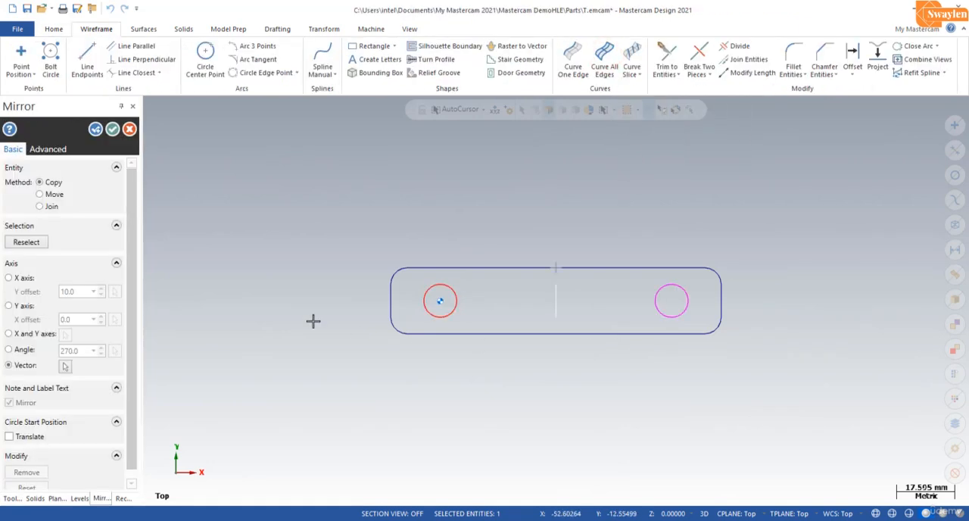
left_click(112, 130)
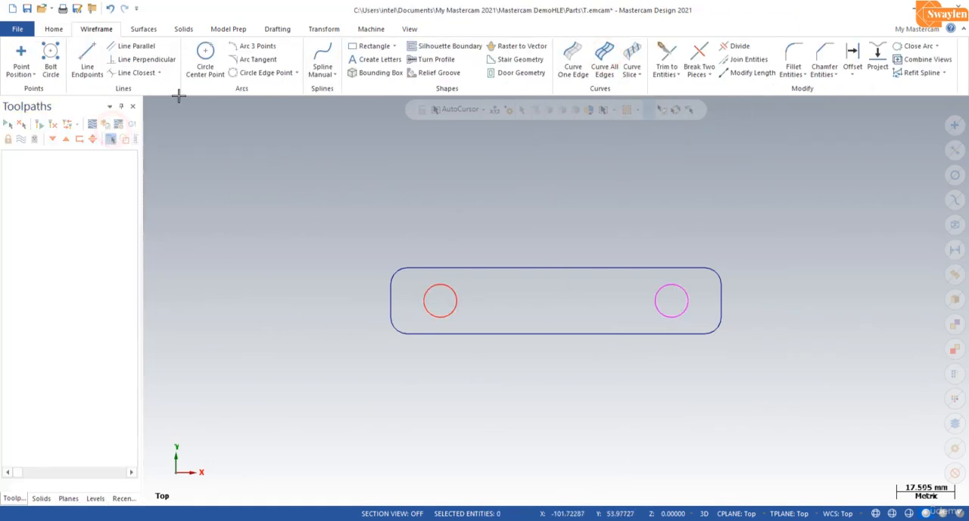
Step: Draw a vertical line from the midpoint of the rectangle's upper long edge to the midpoint of its lower long edge
left_click(87, 55)
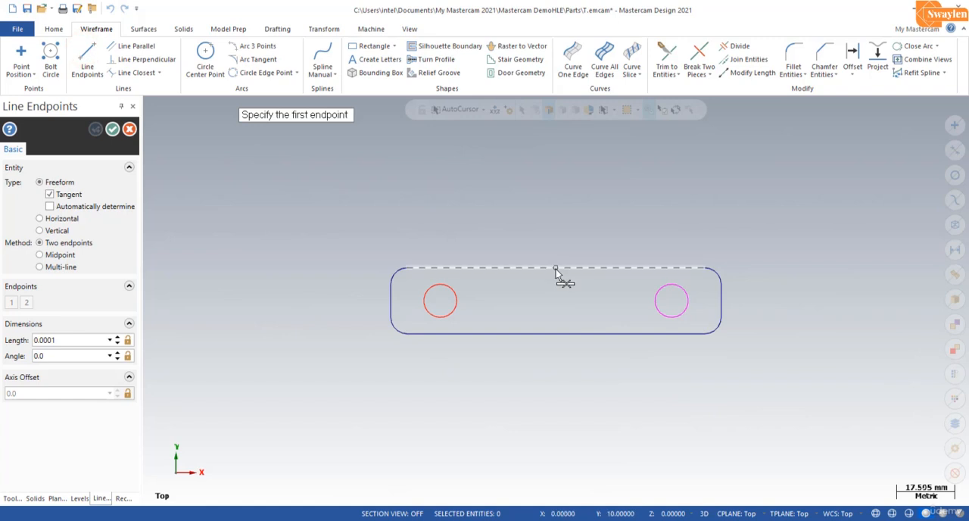
left_click(557, 269)
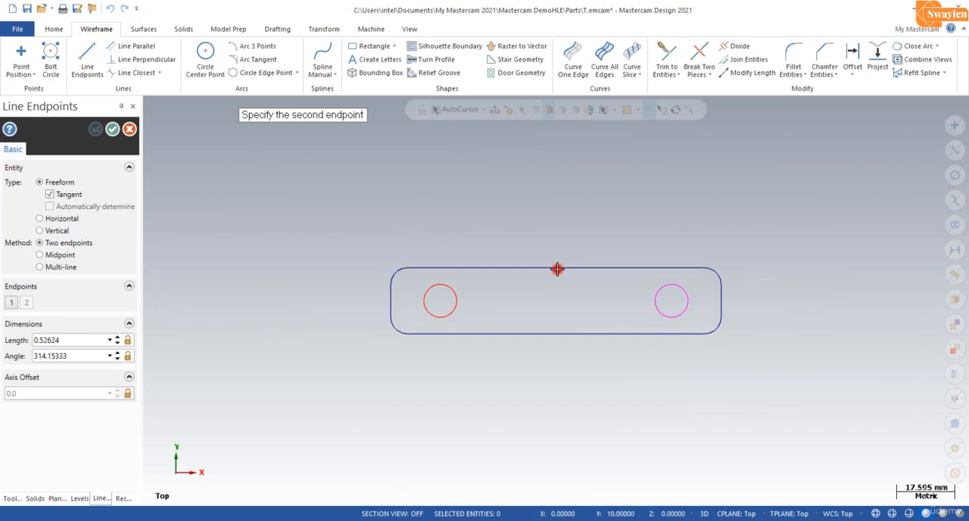
left_click(556, 336)
left_click(112, 129)
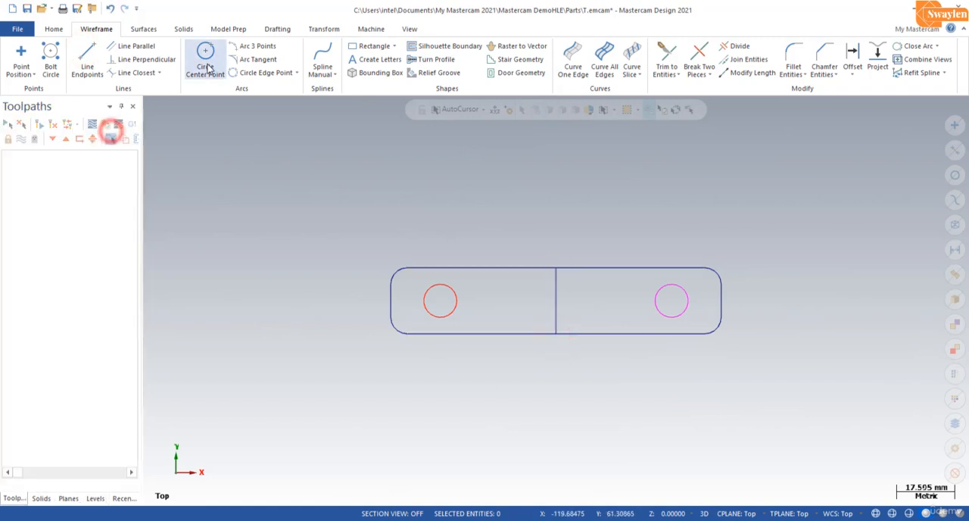
Step: Draw a circle of radius 5 mm centred on the vertical line's midpoint and delete that helper line
left_click(205, 56)
left_click(557, 302)
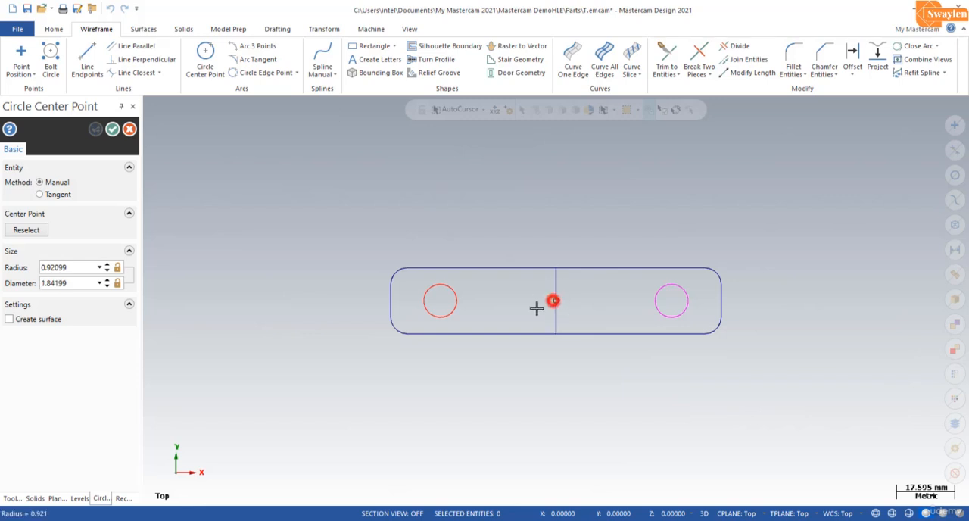
left_click(535, 309)
left_click(92, 267)
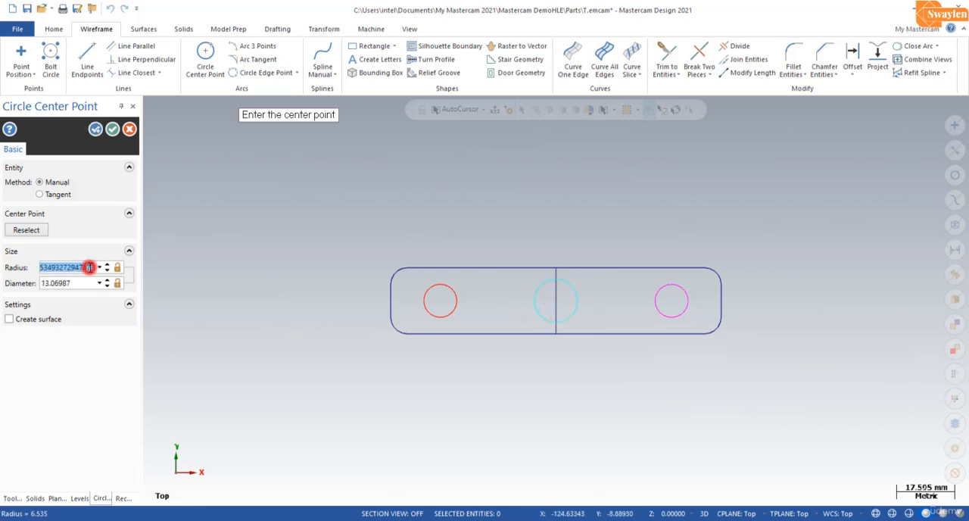
type("5")
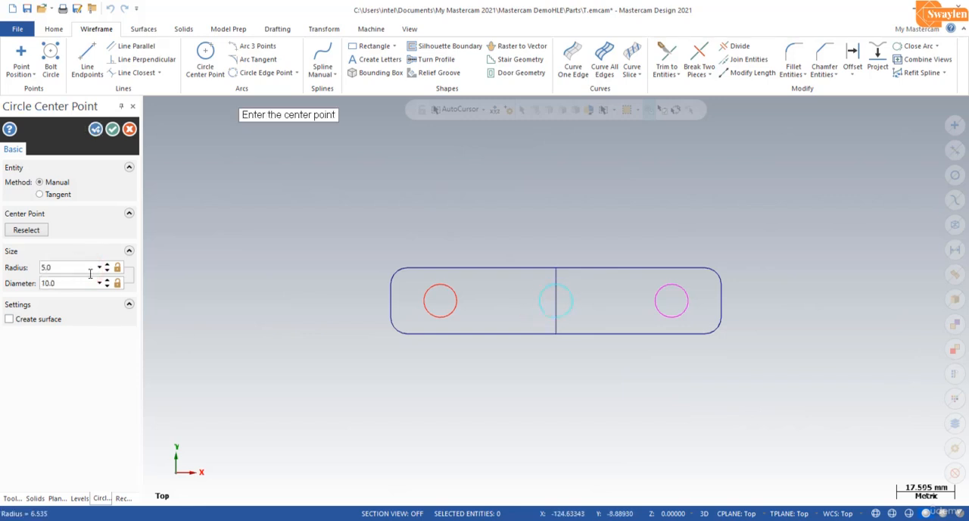
left_click(112, 131)
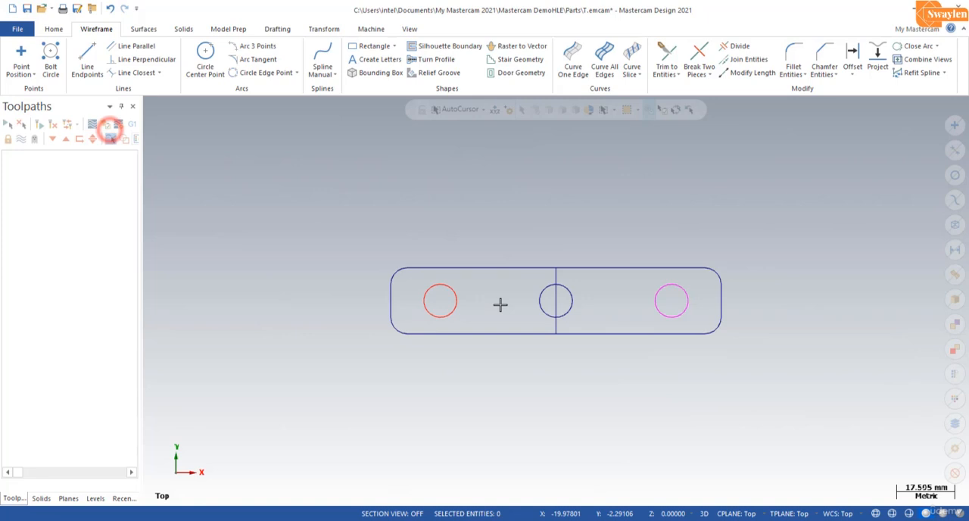
left_click(556, 303)
key("Delete")
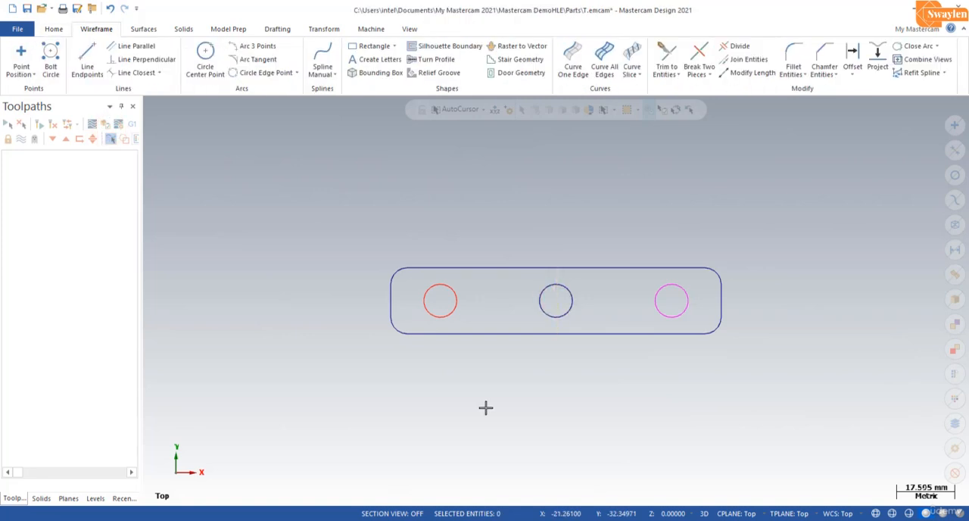
Step: In an isometric view, extrude the outer rounded-rectangle chain downward by 10 mm as a new solid body
left_click(409, 29)
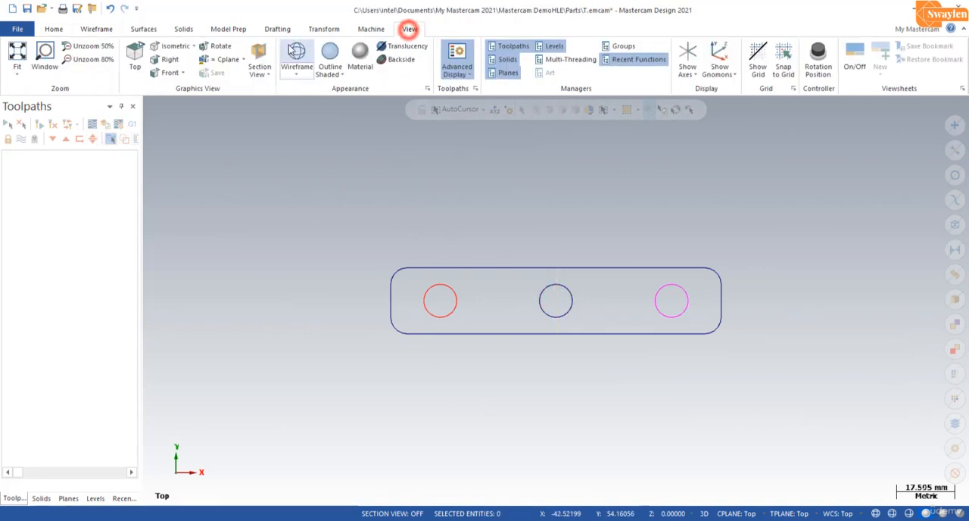
left_click(167, 49)
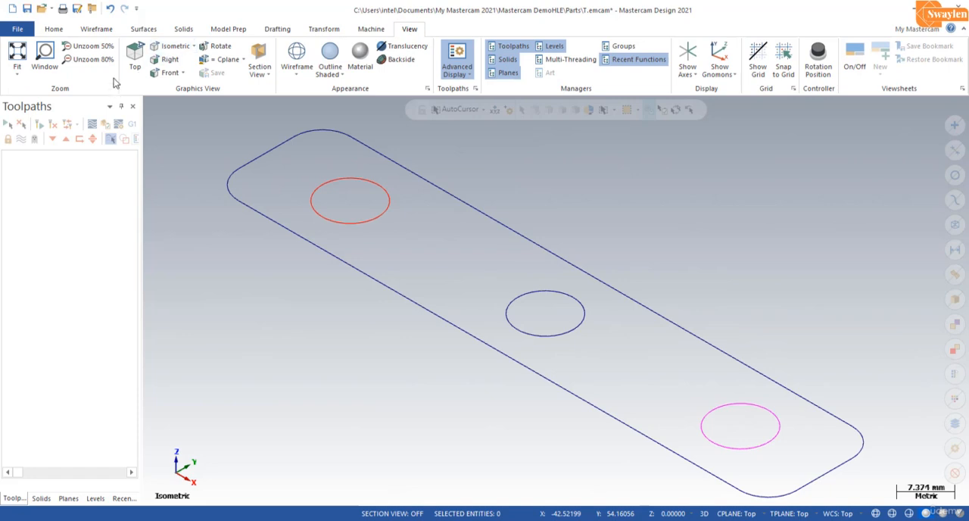
left_click(181, 30)
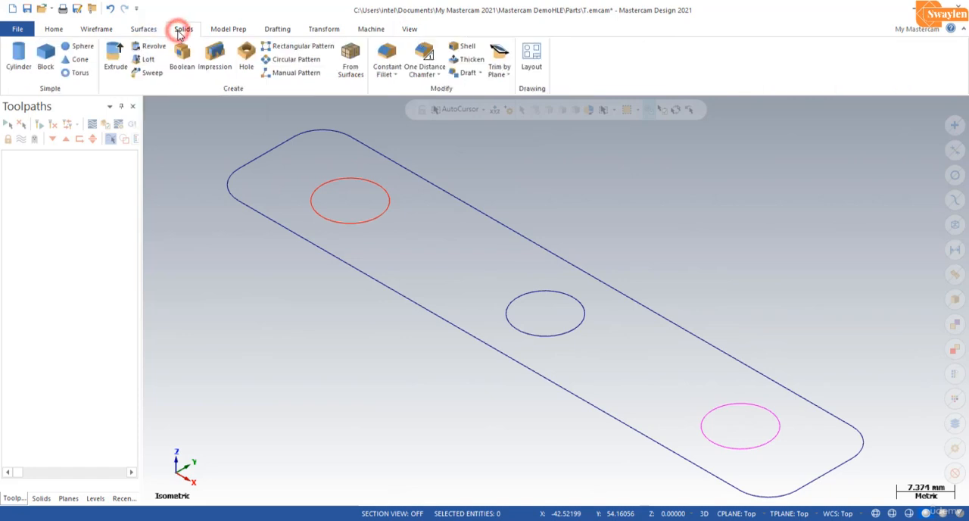
left_click(108, 64)
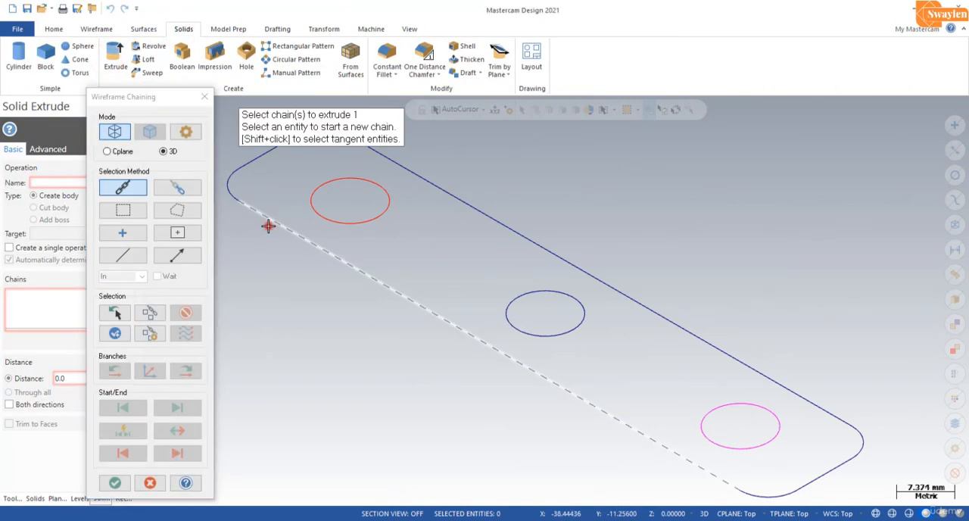
left_click(267, 221)
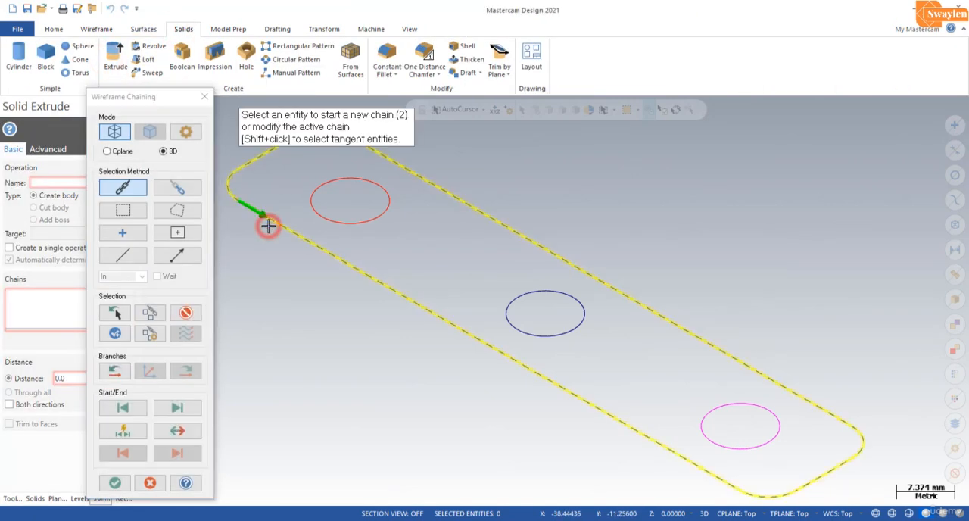
left_click(118, 483)
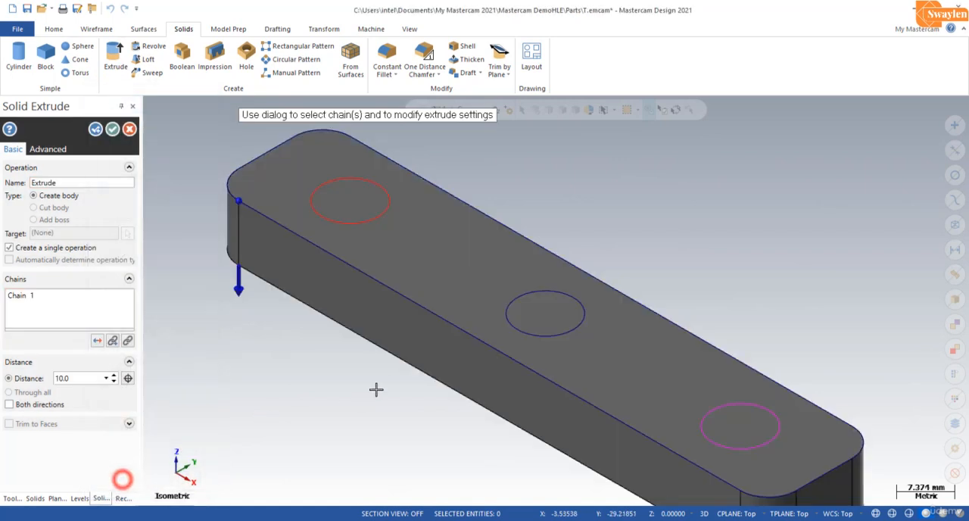
double_click(86, 378)
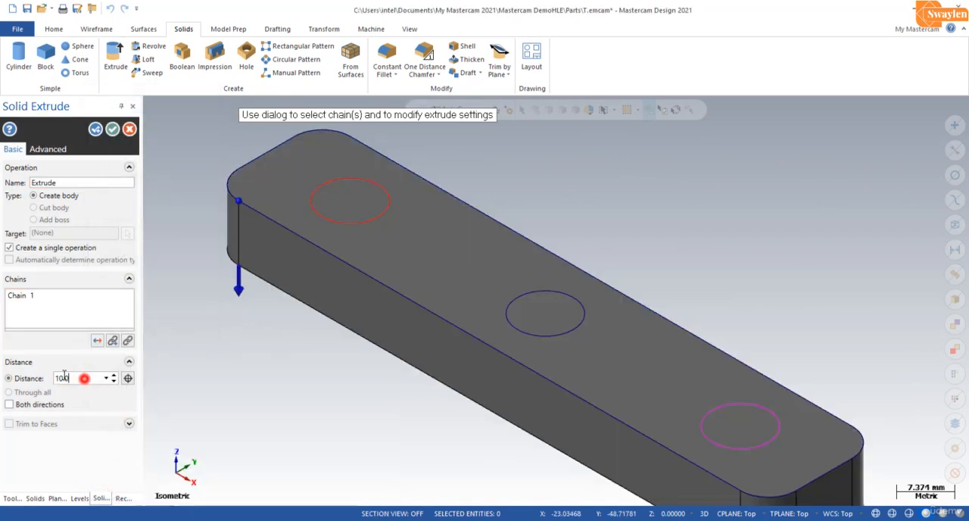
left_click_drag(65, 376, 40, 372)
left_click(112, 130)
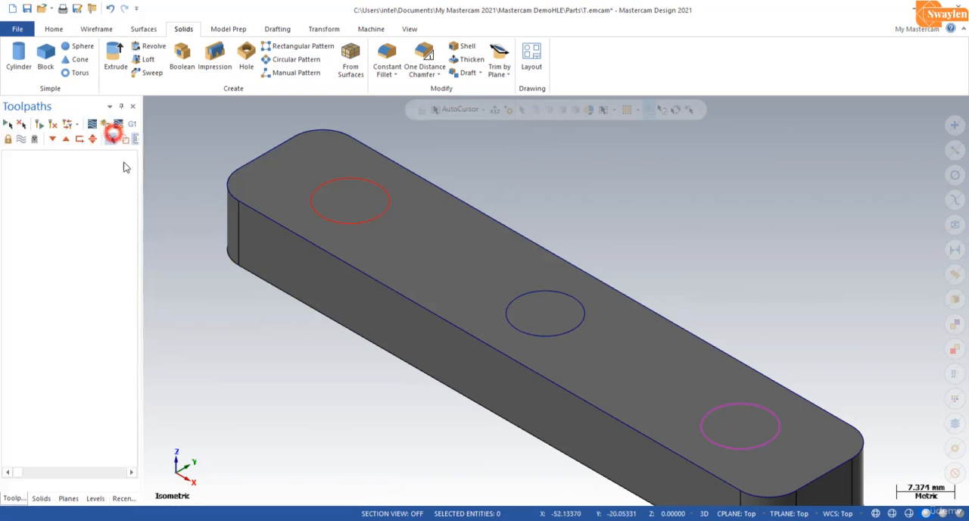
scroll(389, 346, "down", 3)
scroll(576, 493, "up", 2)
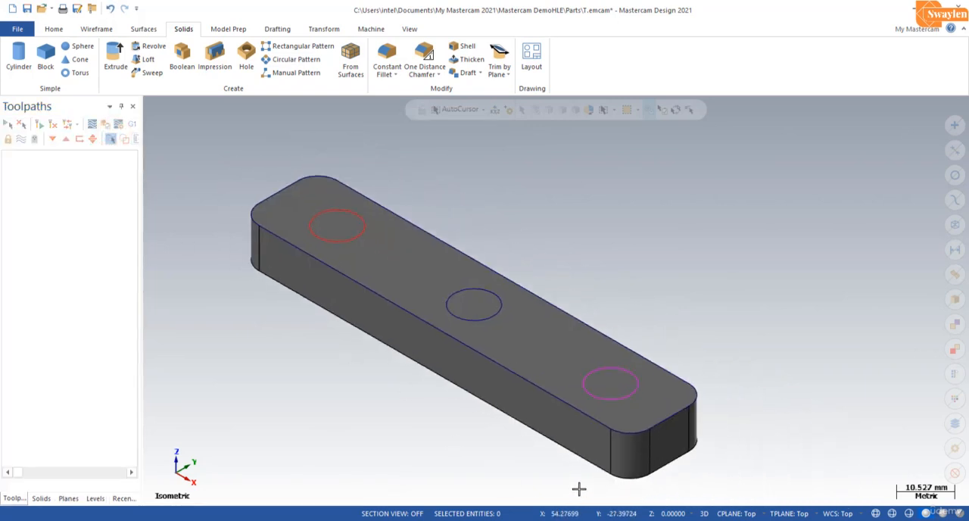
Step: Add a default milling machine group for the part
left_click(317, 202)
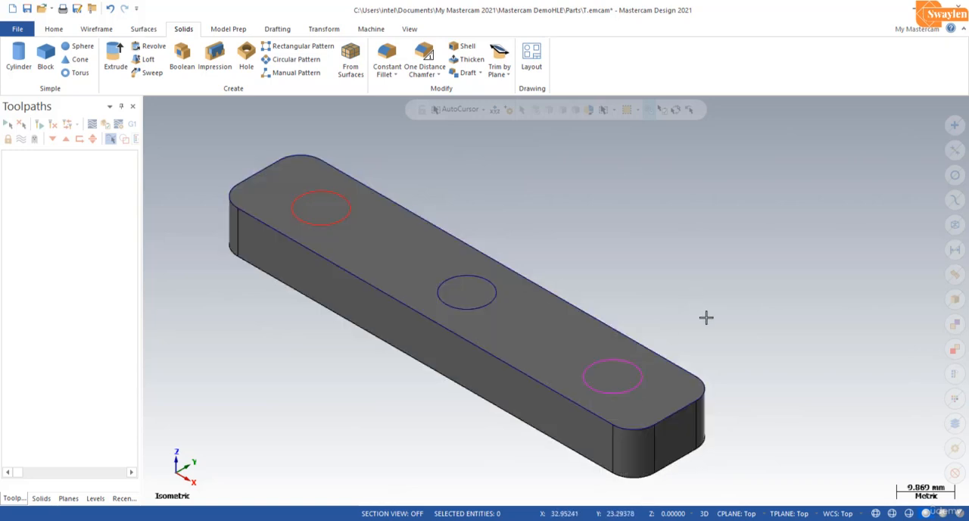
scroll(706, 317, "down", 1)
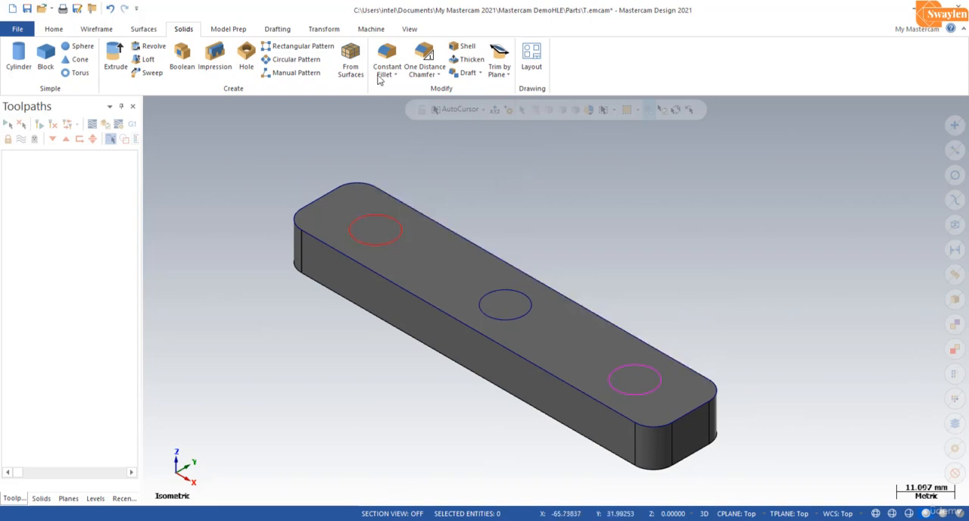
left_click(374, 31)
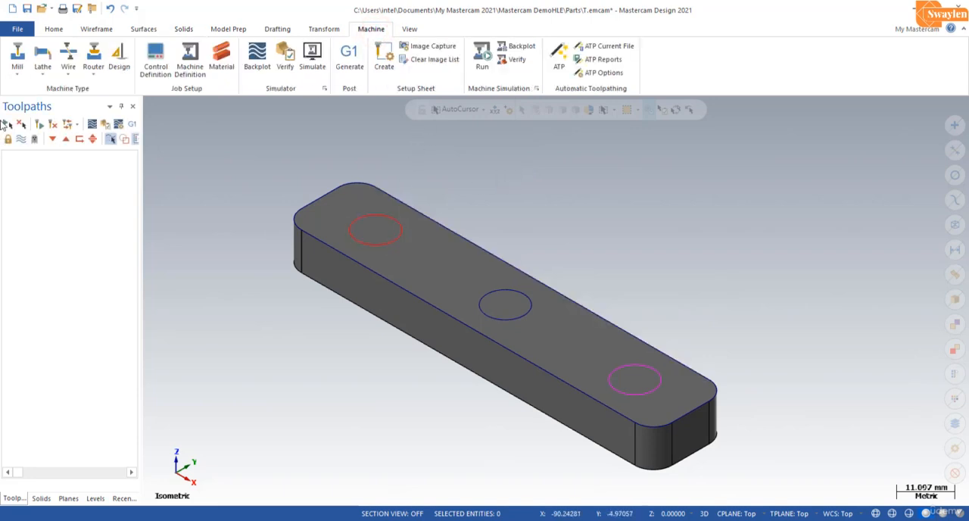
left_click(10, 72)
left_click(30, 89)
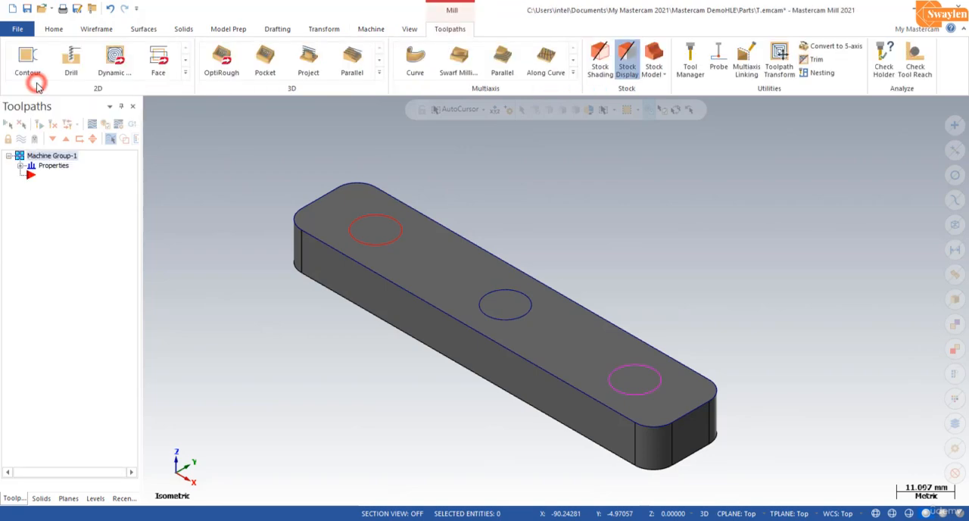
Step: Define the machine group's stock as Solid/Mesh from the plate body, and preview the stock display before hiding it again
left_click(8, 166)
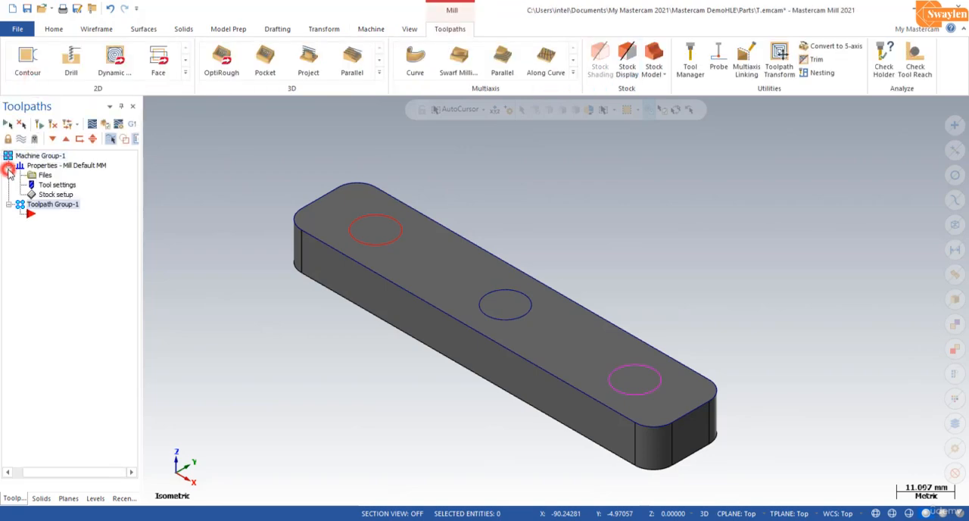
left_click(54, 196)
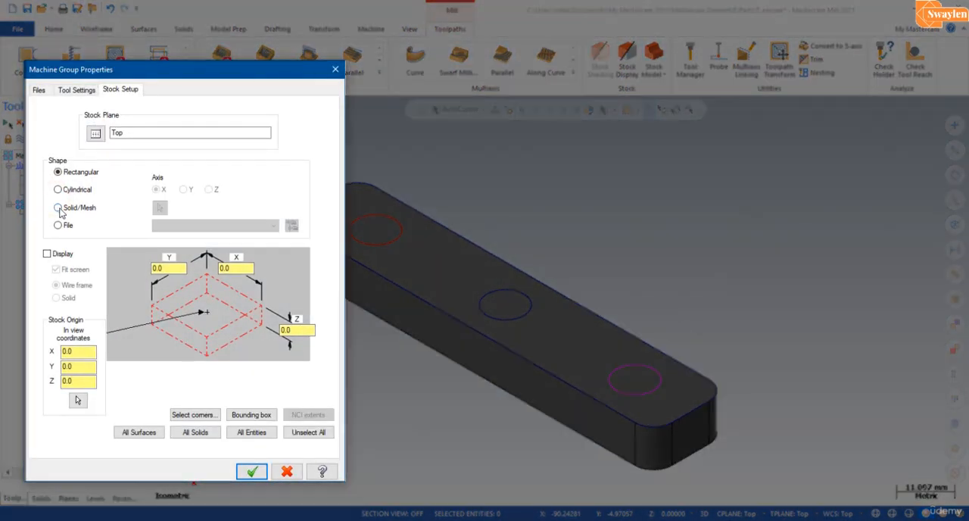
left_click(58, 207)
left_click(159, 208)
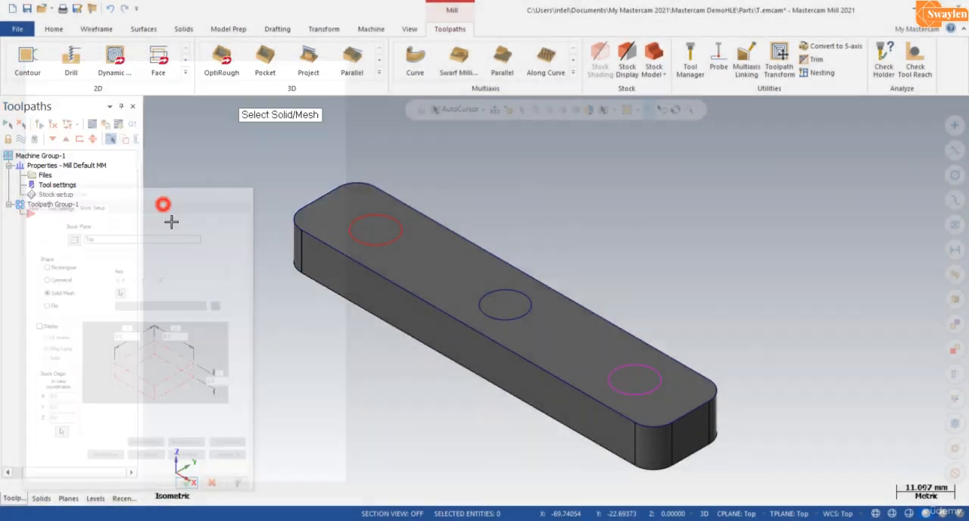
left_click(368, 275)
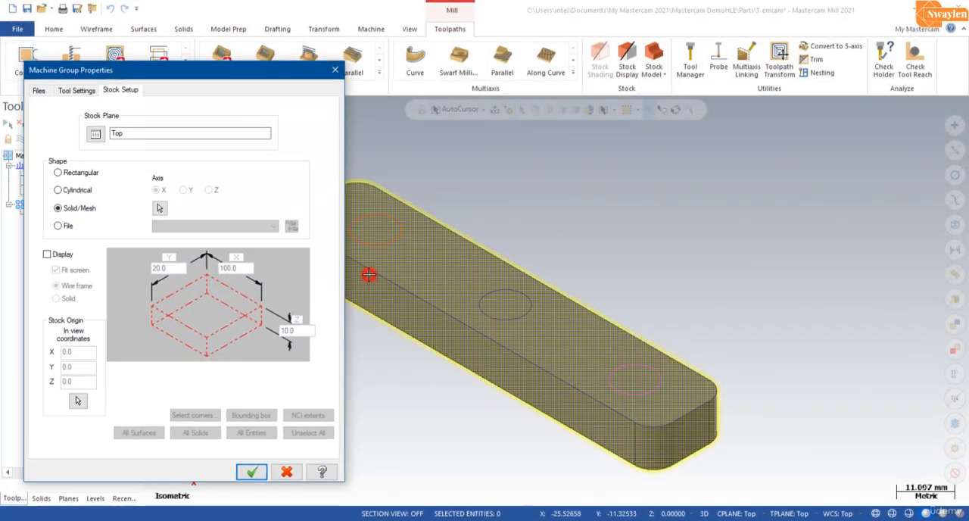
left_click(252, 474)
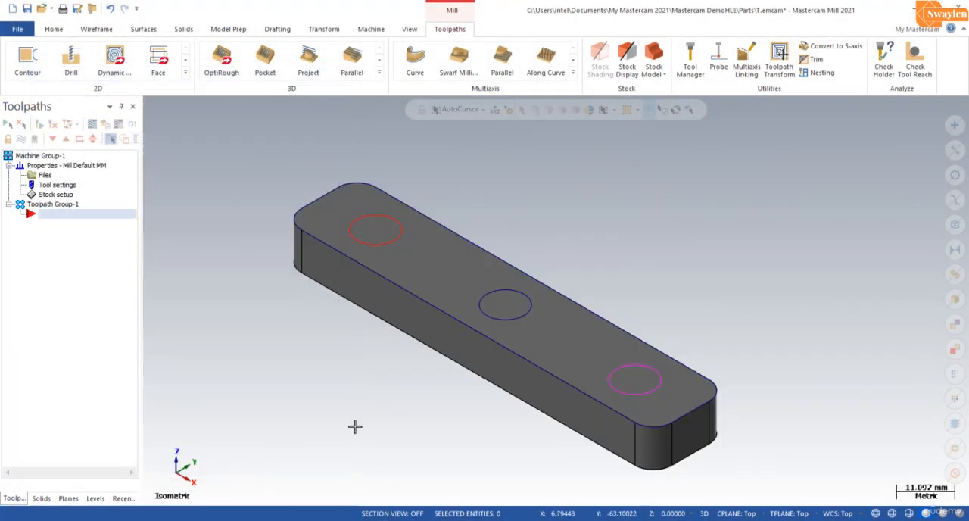
left_click(634, 55)
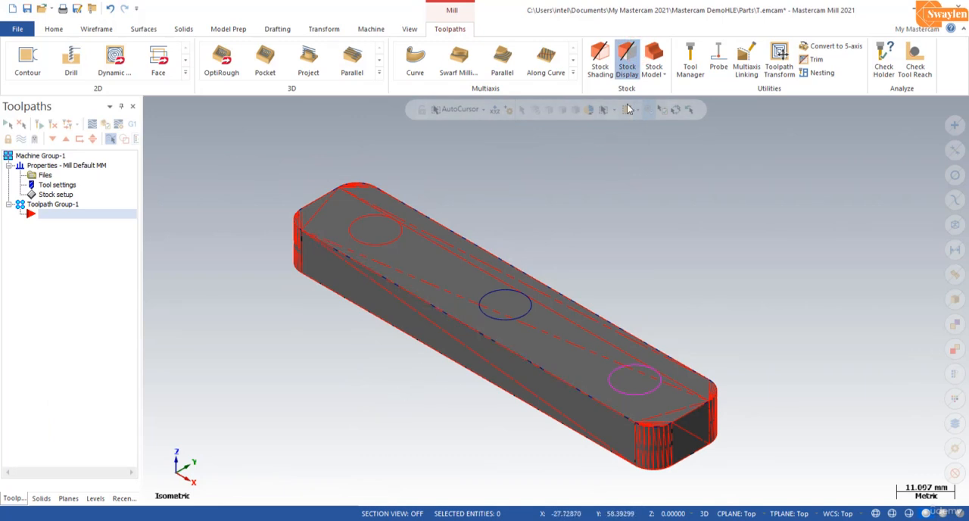
left_click(627, 57)
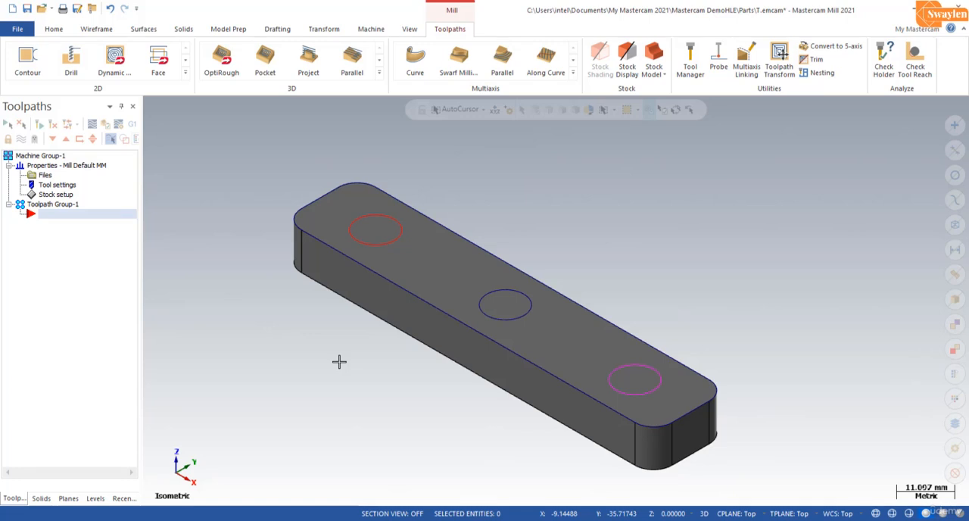
Step: Create a Drill toolpath on the red circle at the end of the plate
left_click(185, 74)
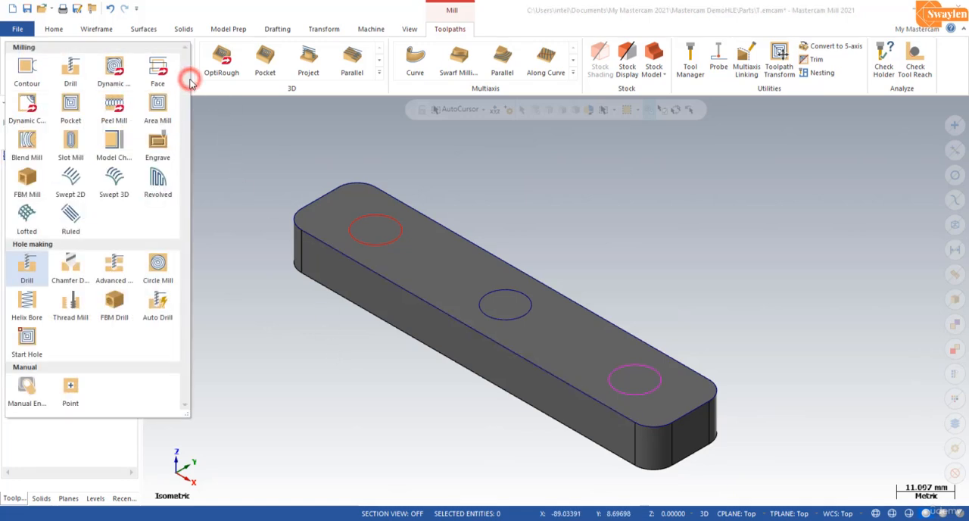
left_click(27, 275)
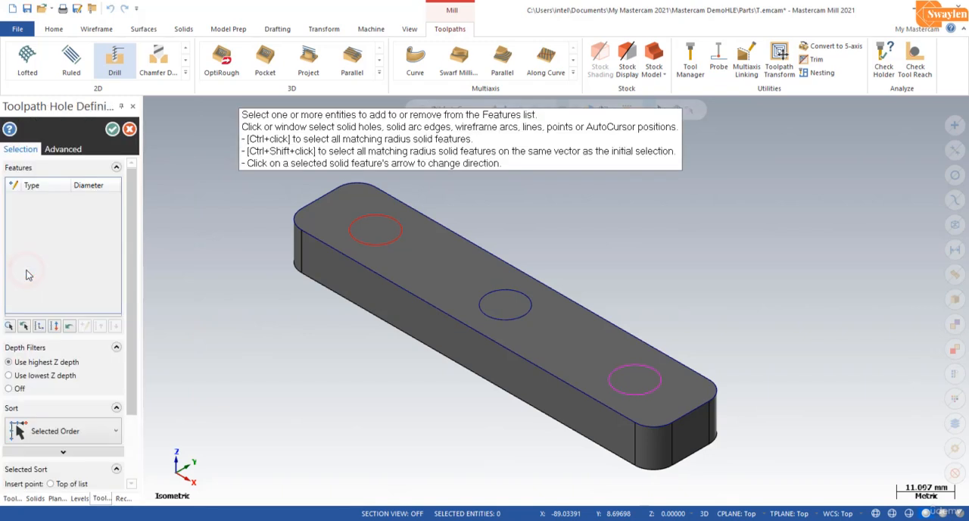
left_click(364, 241)
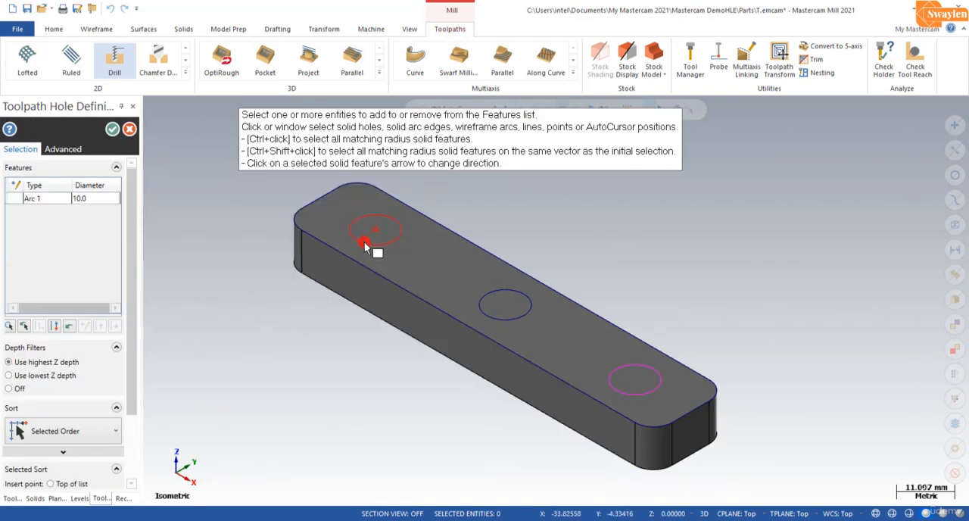
left_click(112, 130)
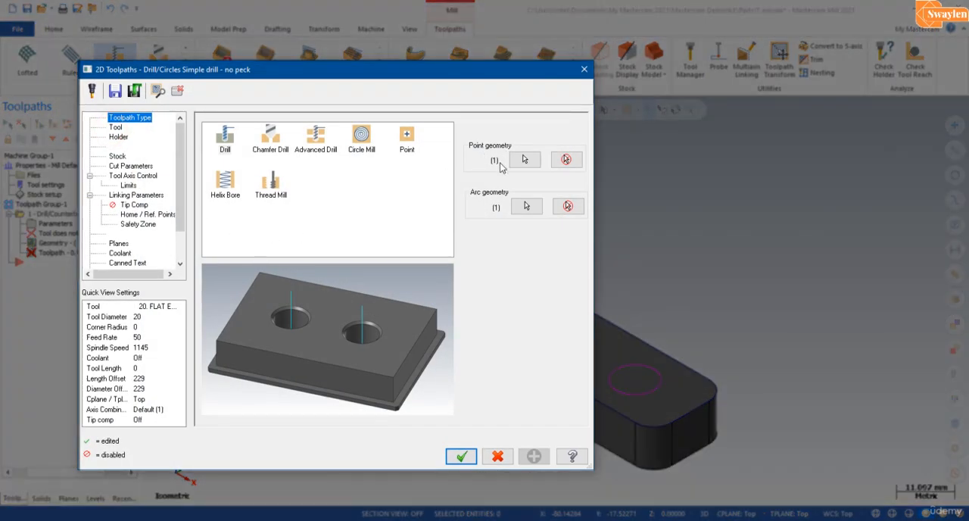
Step: Start a new tool for the drill operation with Countersink as its tool type
left_click(118, 129)
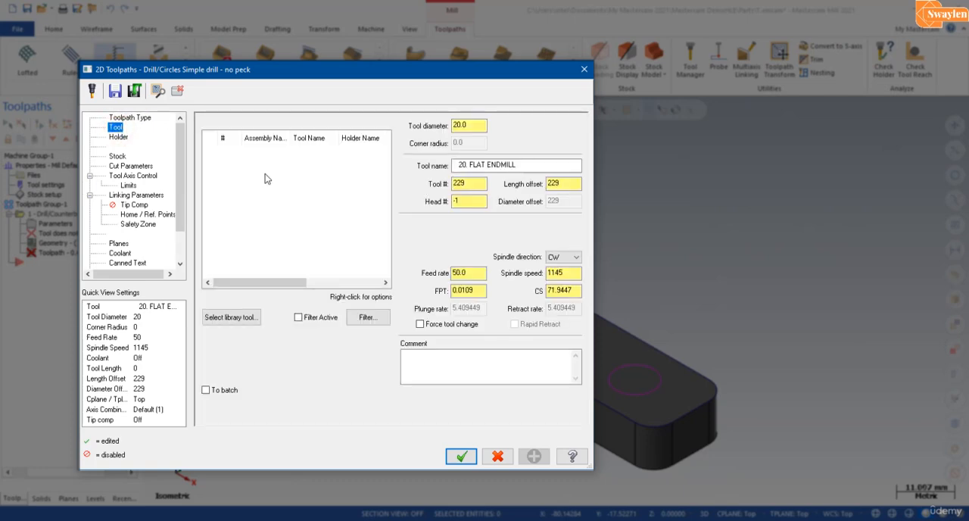
right_click(265, 179)
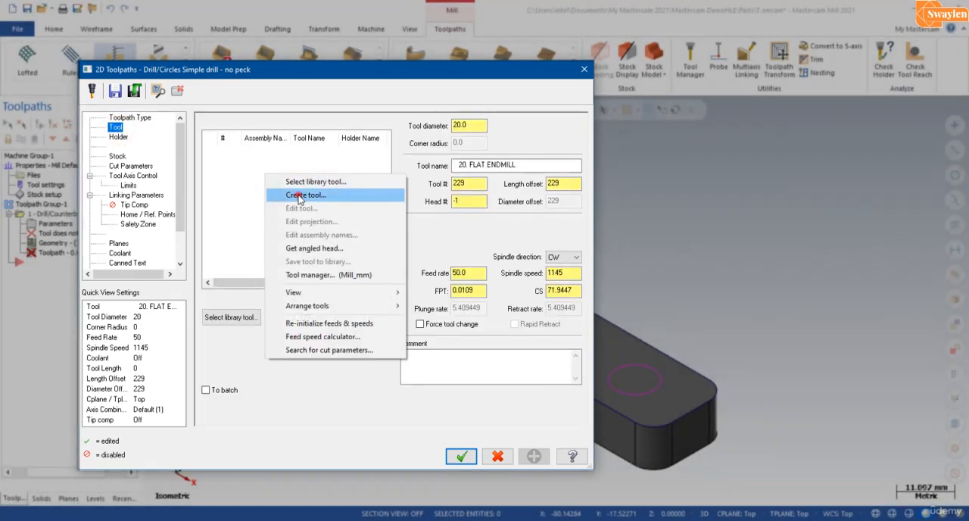
left_click(300, 196)
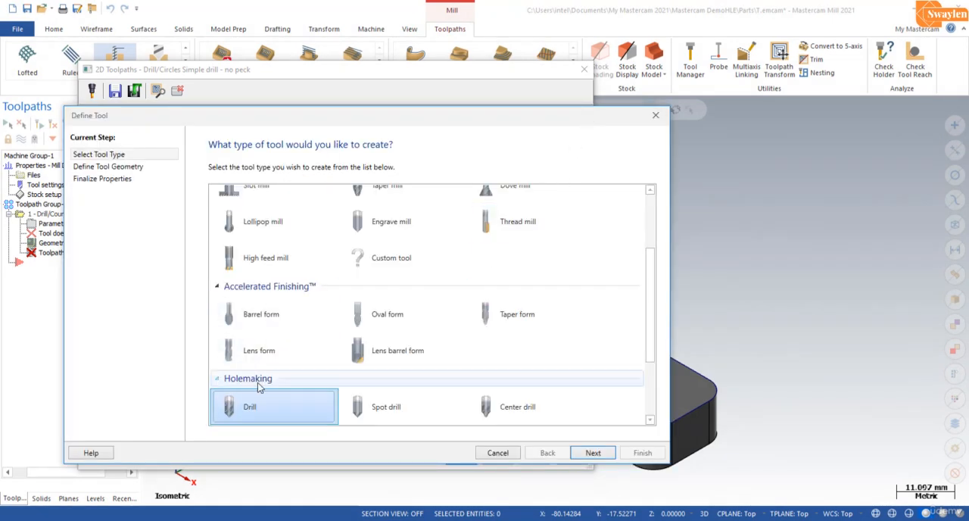
scroll(263, 386, "down", 3)
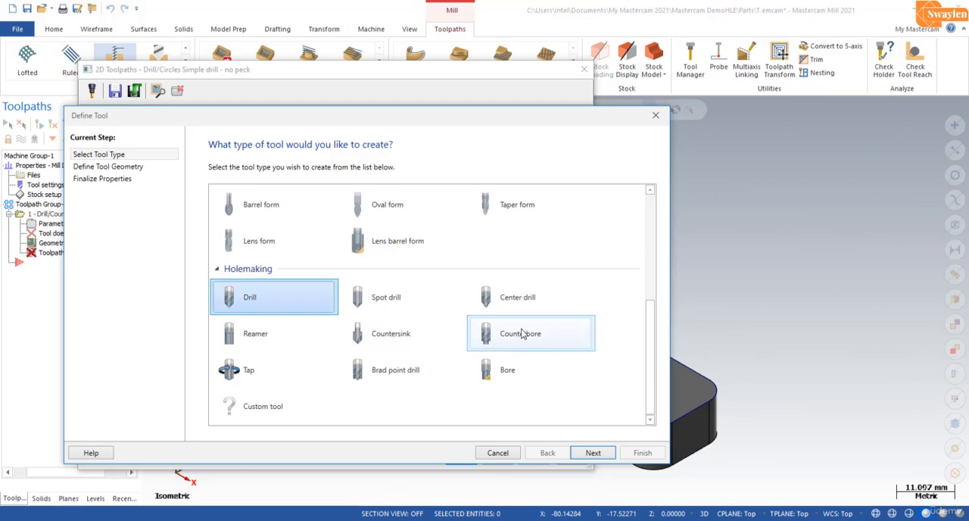
left_click(407, 338)
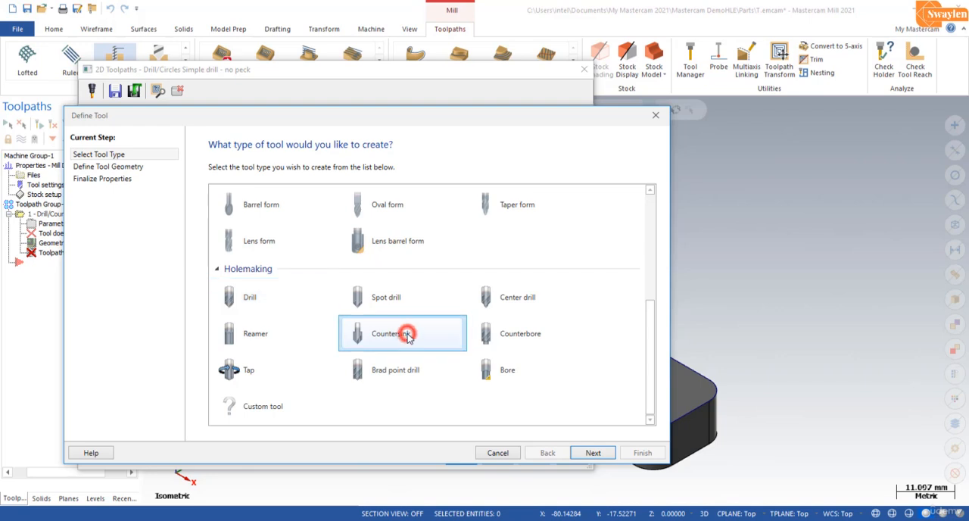
left_click(592, 453)
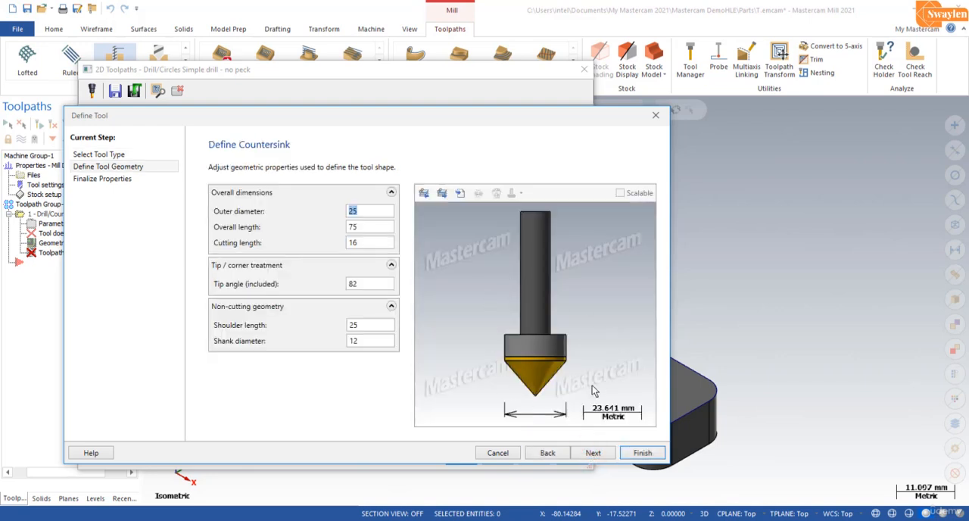
Step: Go through the countersink's default dimensions, tip angle and shank geometry, and finish creating the tool with its default properties
left_click(366, 214)
left_click(365, 228)
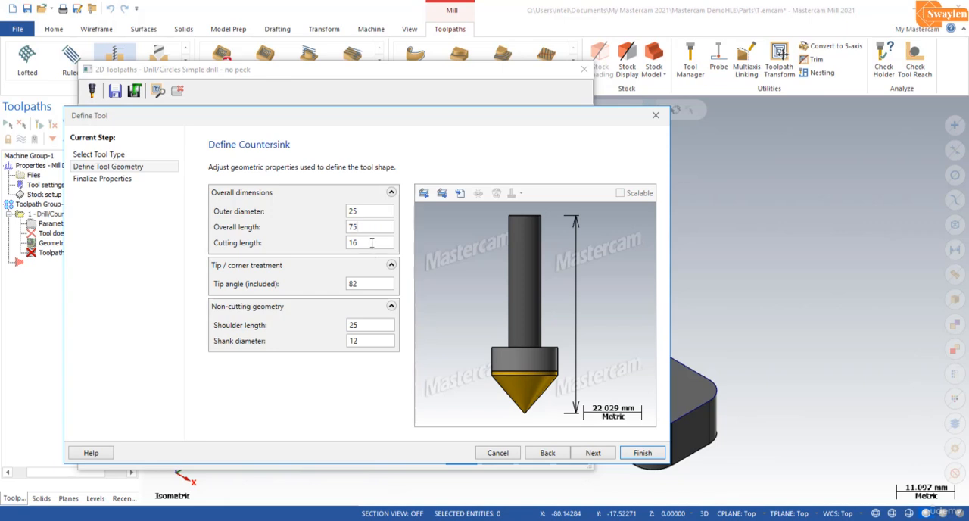
left_click(372, 242)
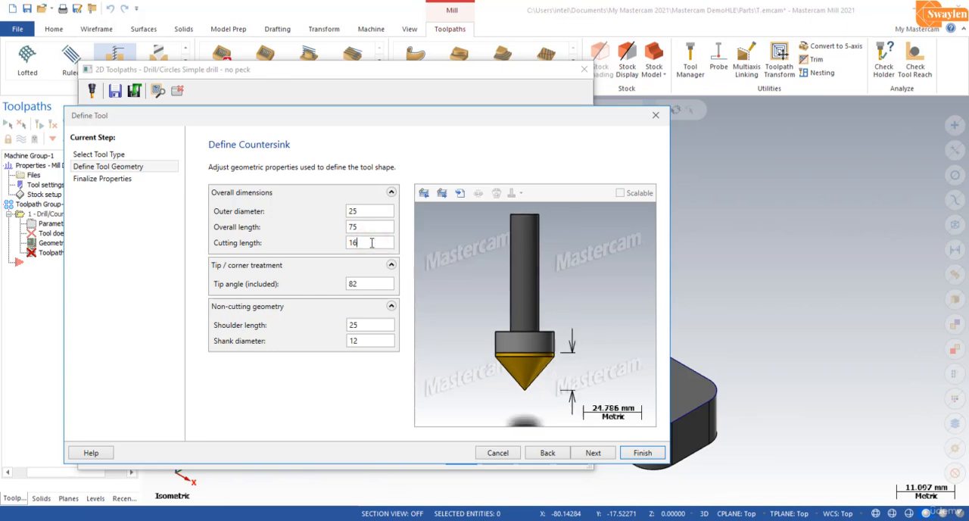
left_click(365, 284)
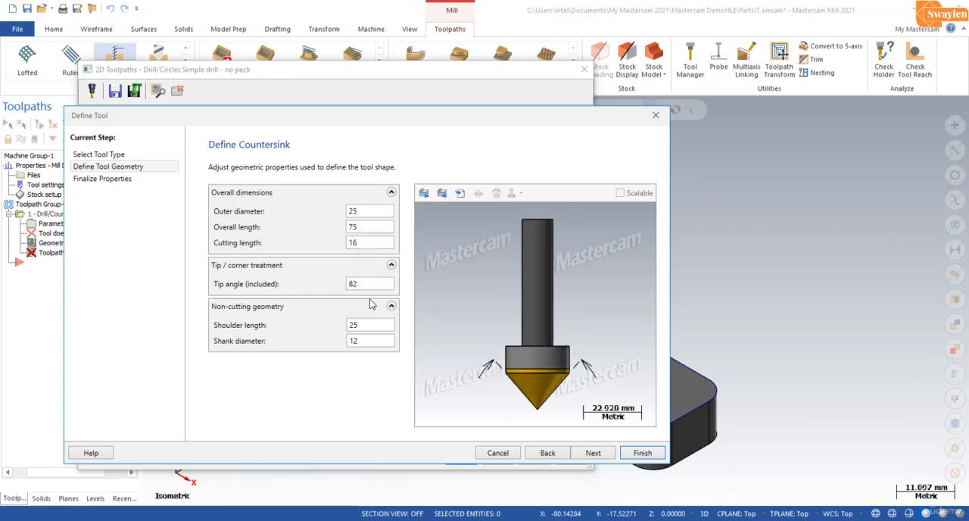
left_click(367, 325)
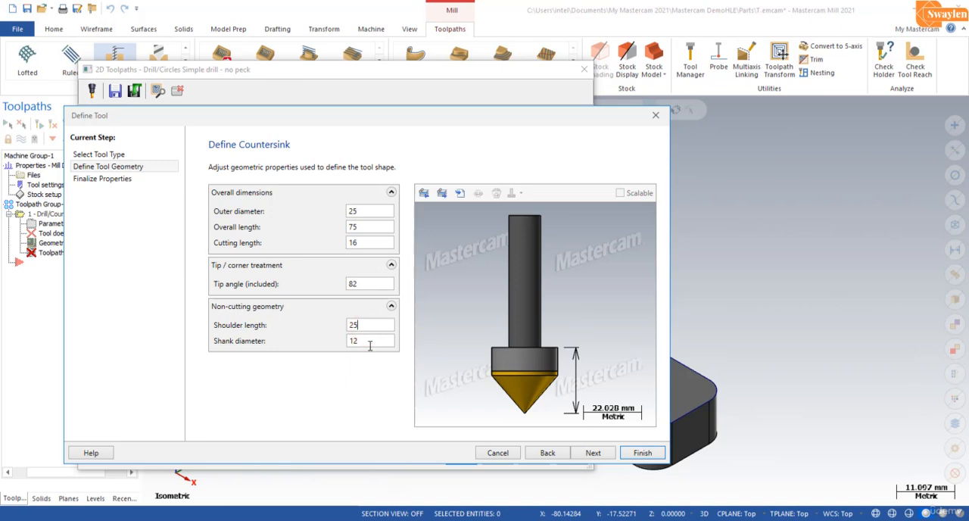
left_click(370, 342)
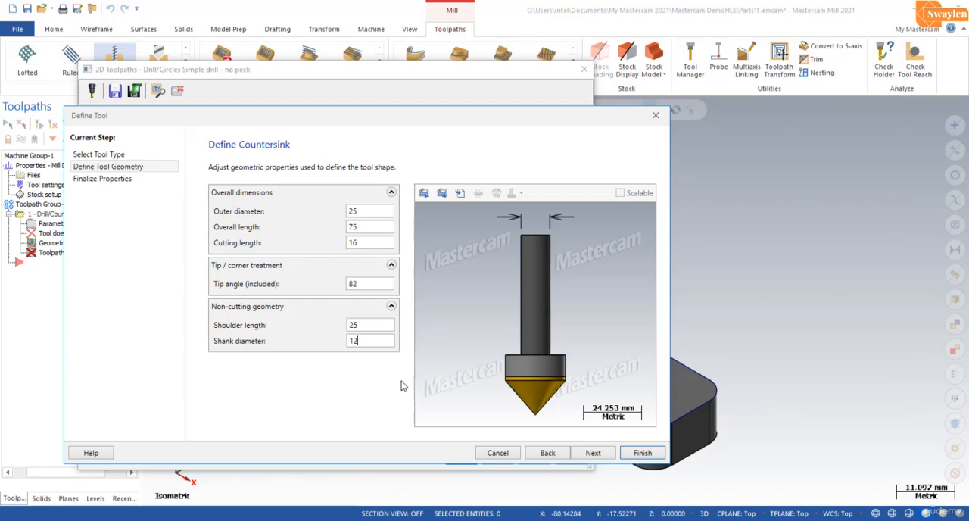
left_click(592, 453)
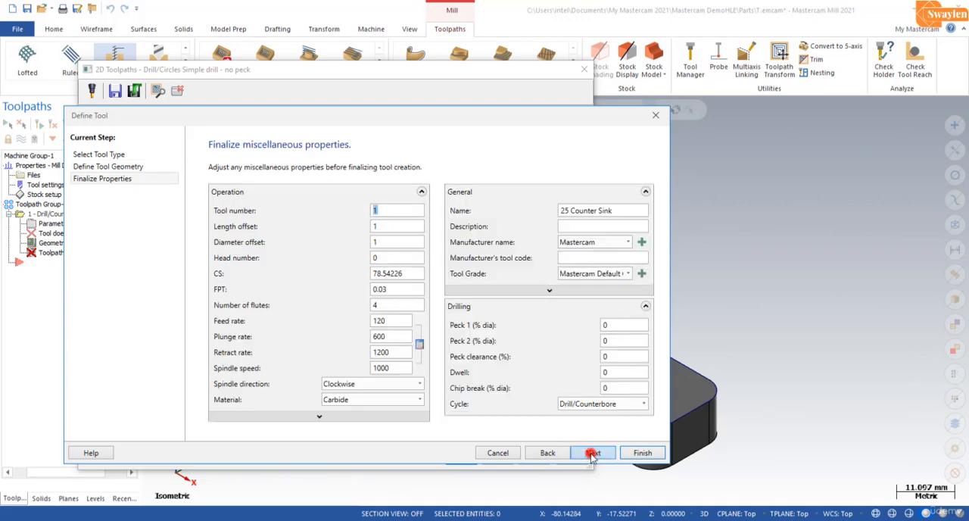
left_click(642, 453)
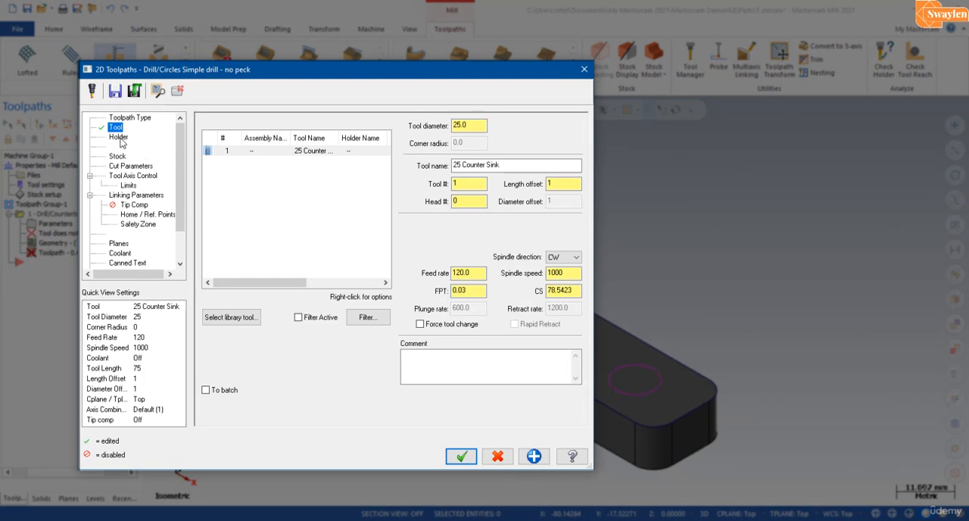
Step: Assign holder B2C3-0016 to the countersink and check the drill operation's cut parameters and tool axis control
left_click(119, 138)
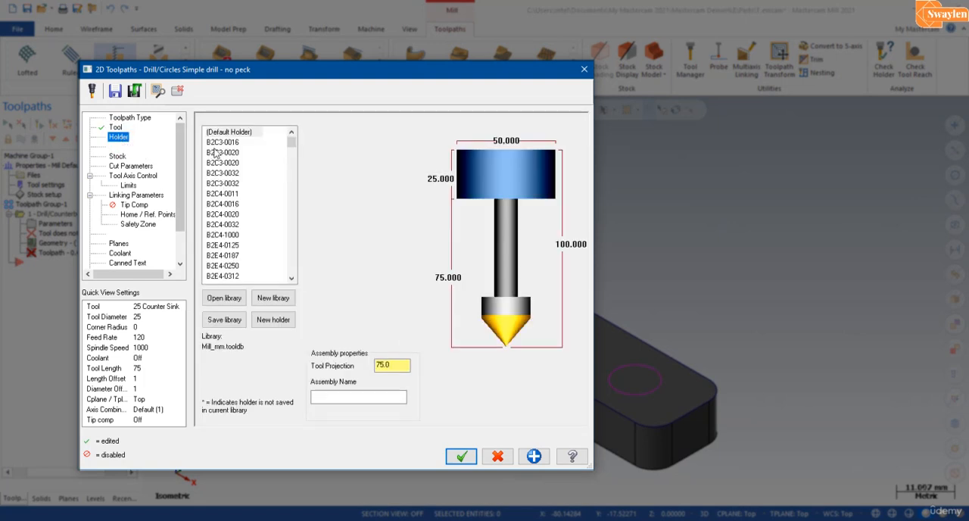
left_click(222, 143)
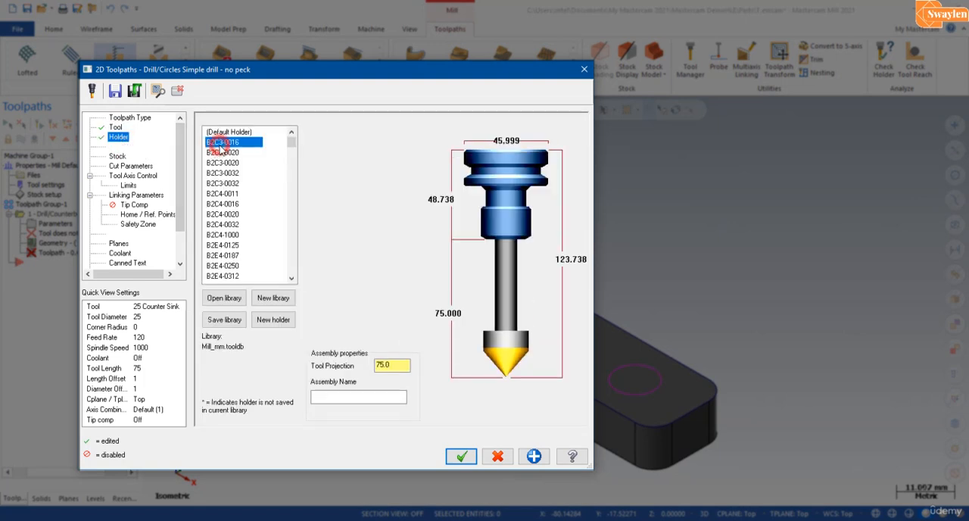
left_click(130, 167)
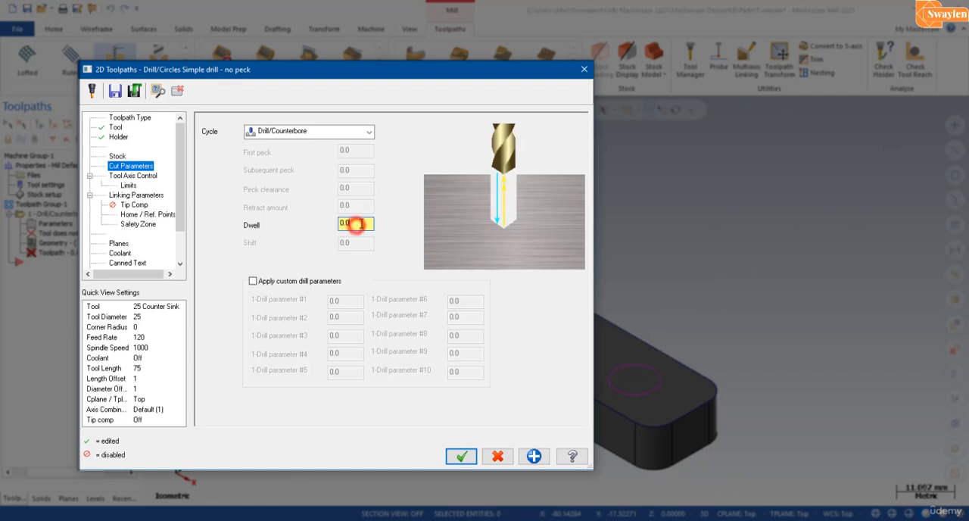
left_click_drag(362, 223, 323, 221)
left_click(143, 179)
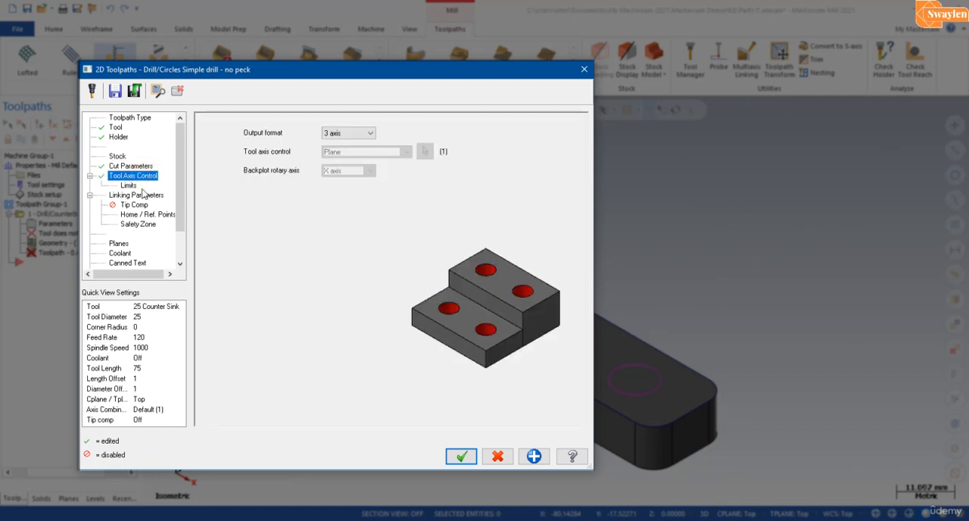
Step: In the linking parameters, set the top of stock by picking the centre of the red circle on the plate's upper face
left_click(137, 196)
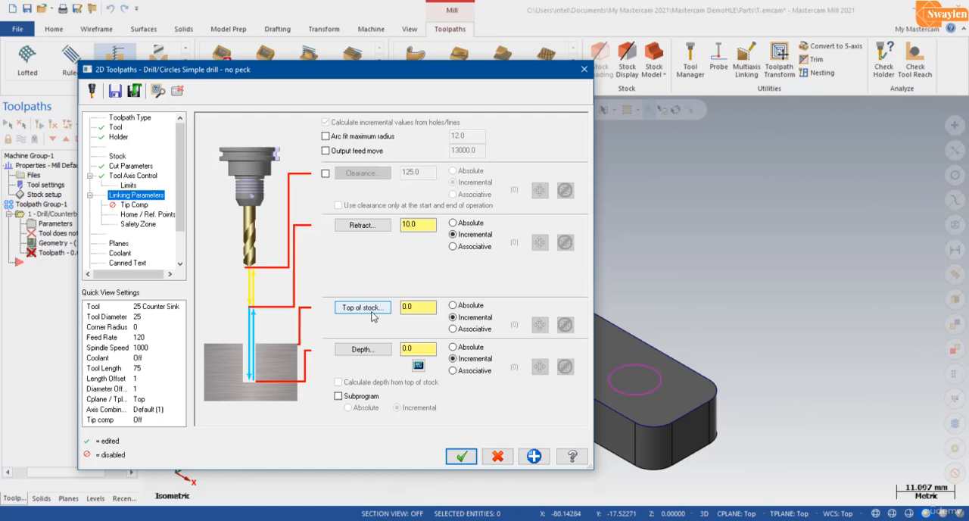
left_click(374, 317)
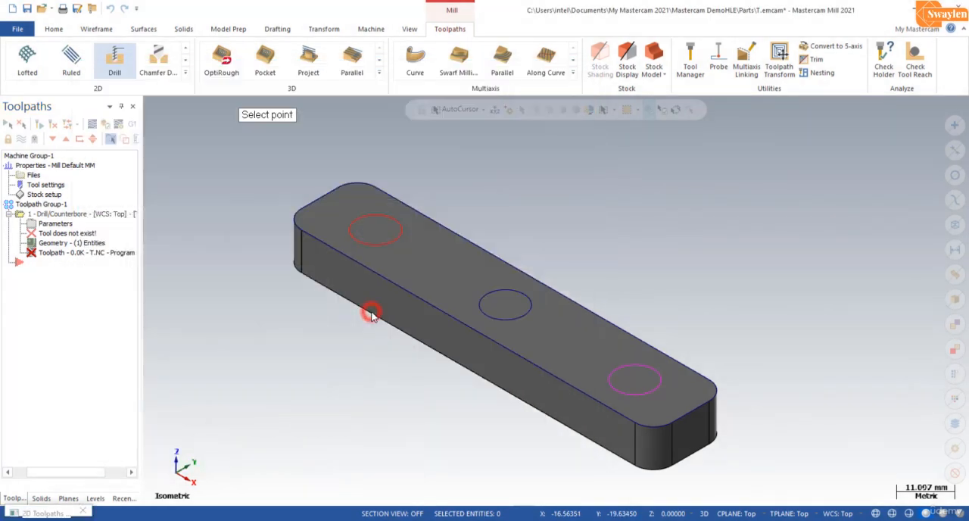
left_click(372, 234)
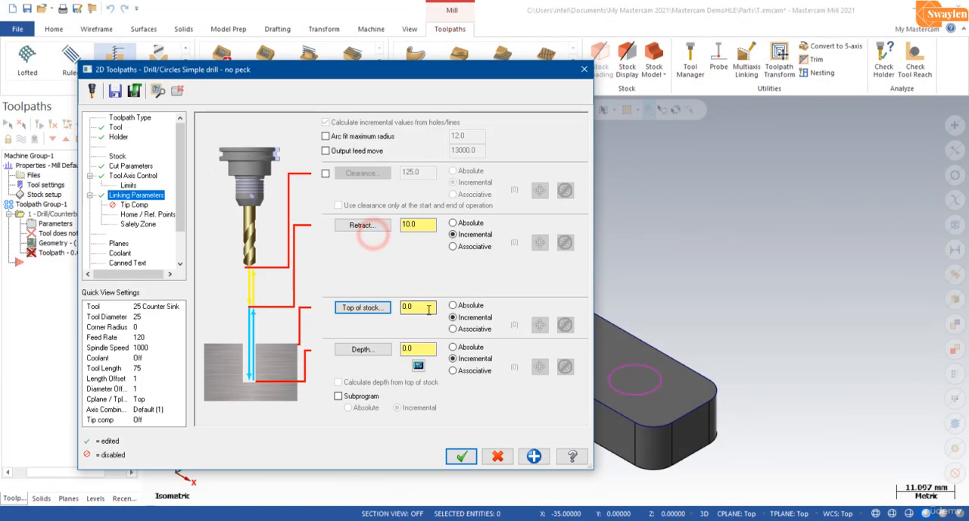
Step: Set the countersink operation's incremental depth to -4 mm in the linking parameters and accept the toolpath
left_click(424, 306)
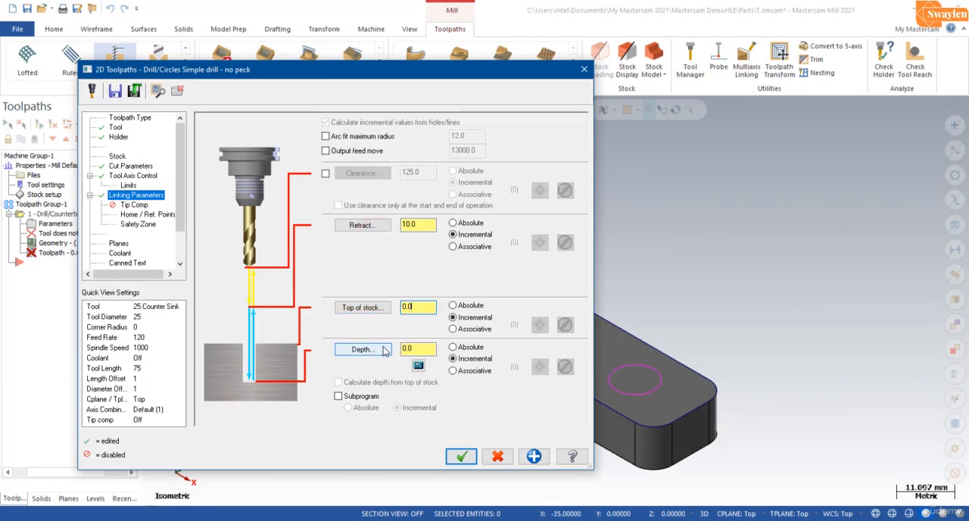
double_click(418, 348)
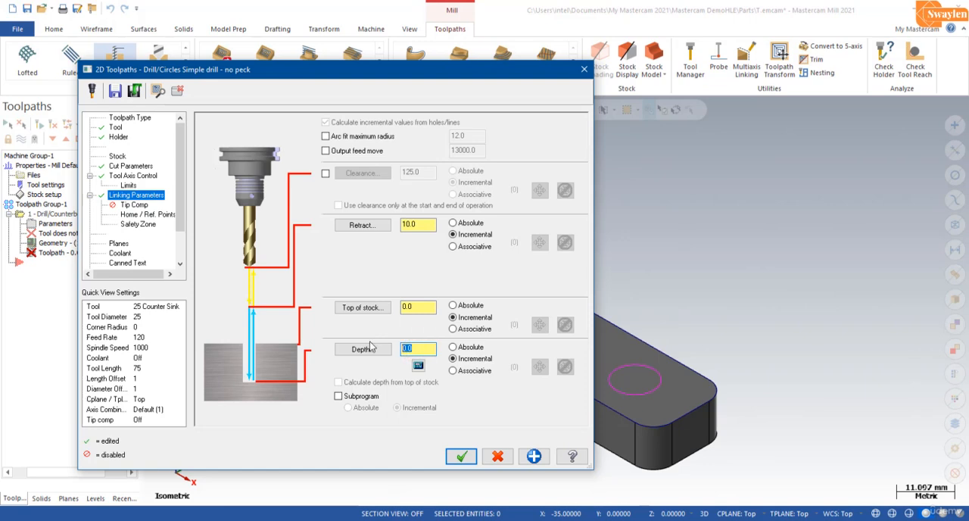
type("-4")
left_click(461, 456)
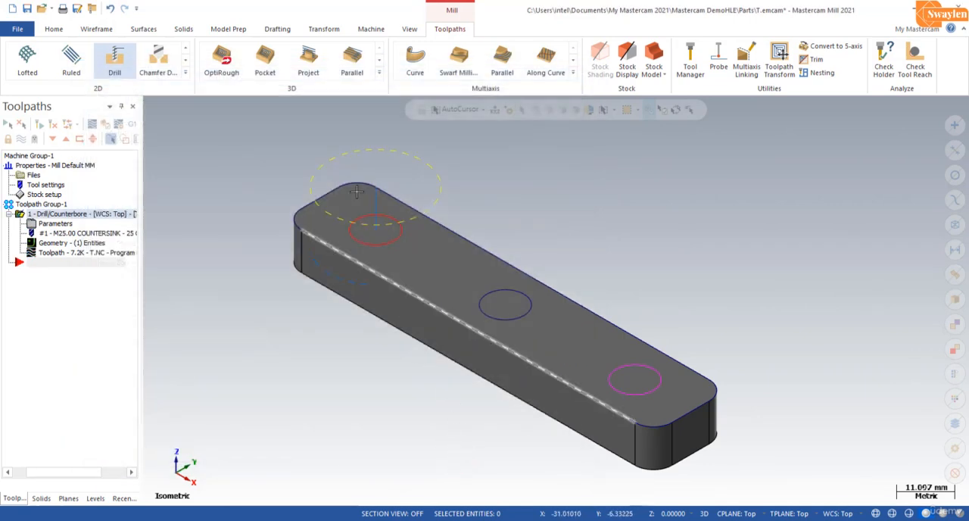
Step: Display the plate in wireframe and view it from the side to examine the countersink toolpath's depth
left_click(410, 29)
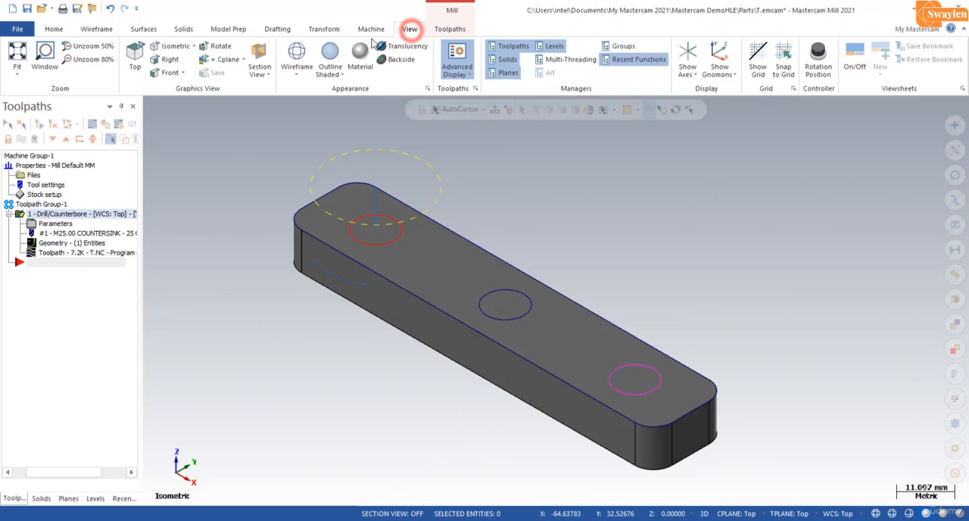
left_click(296, 53)
middle_click_drag(391, 274, 303, 263)
scroll(303, 264, "up", 4)
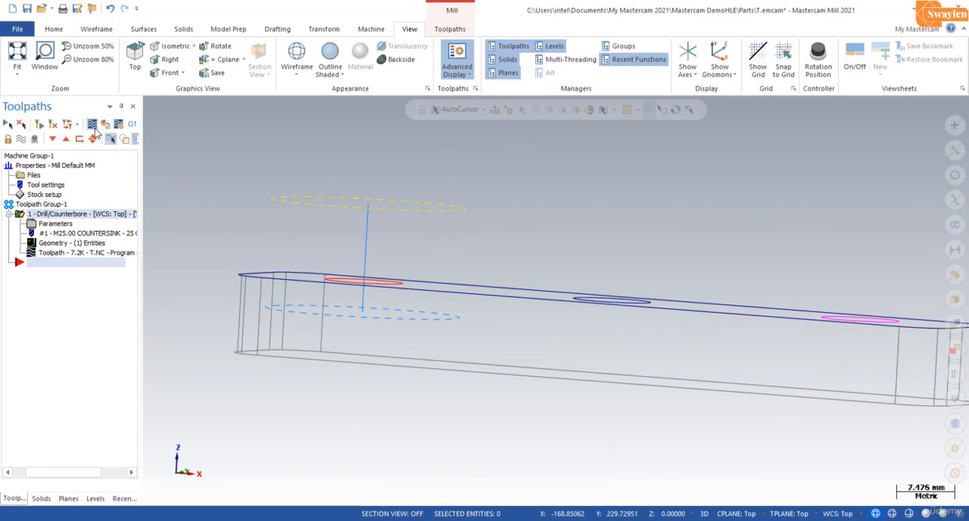
Step: Backplot the countersink operation, adjusting the playback speed to follow the tool to full depth, and close the backplot
left_click(93, 126)
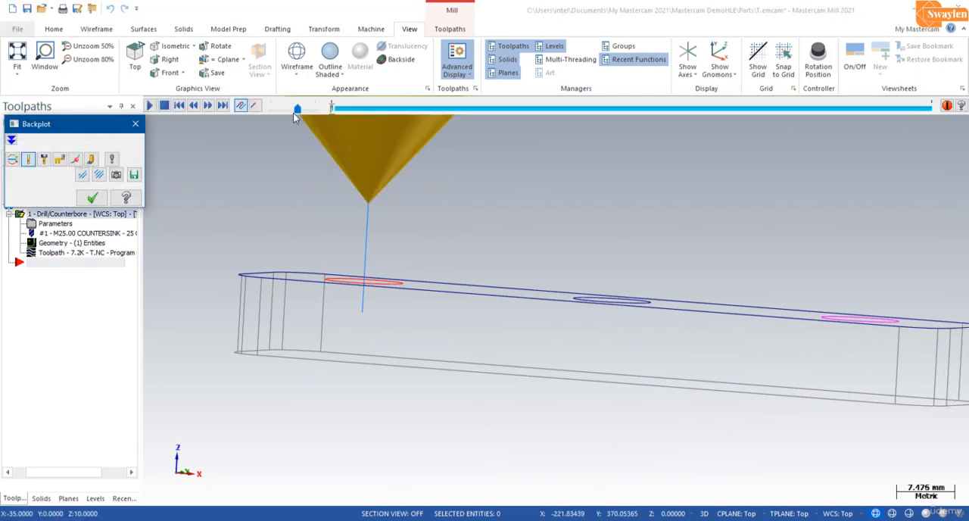
left_click_drag(296, 113, 280, 111)
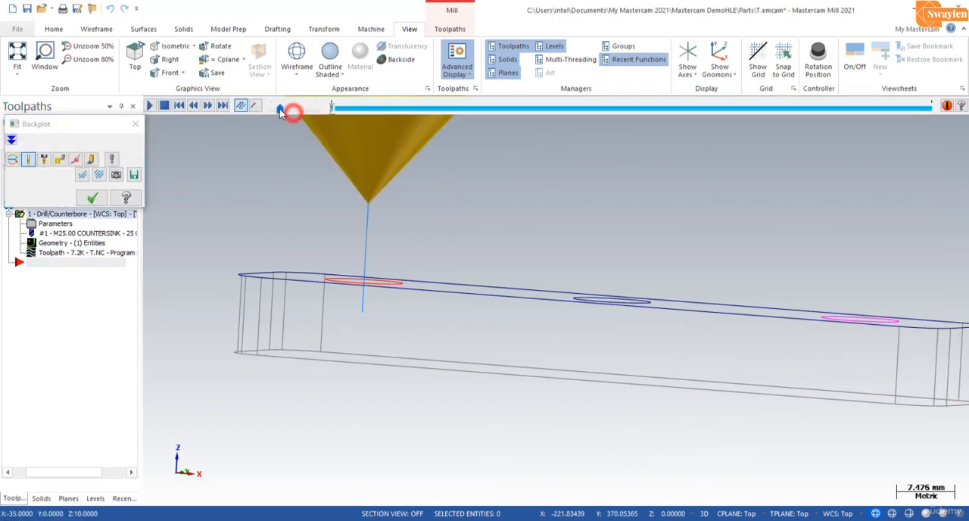
left_click(149, 106)
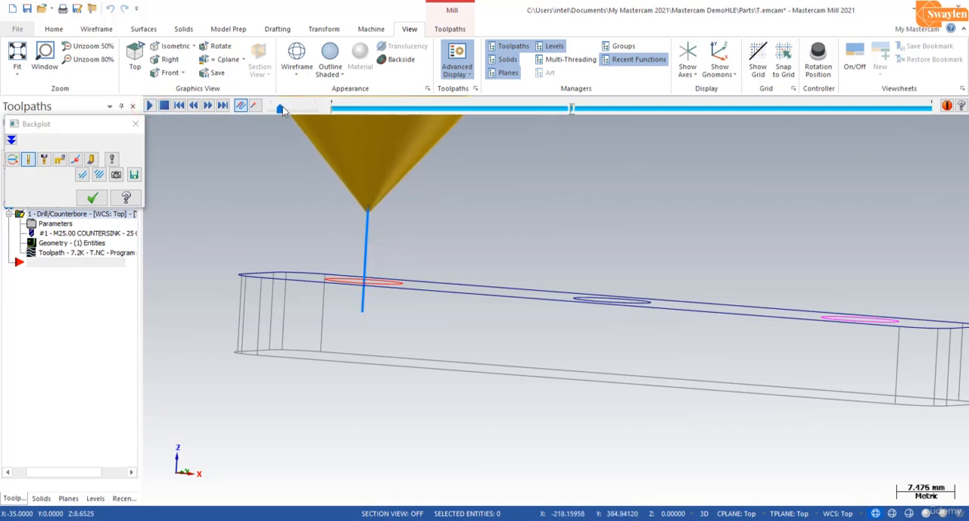
left_click_drag(282, 114, 317, 112)
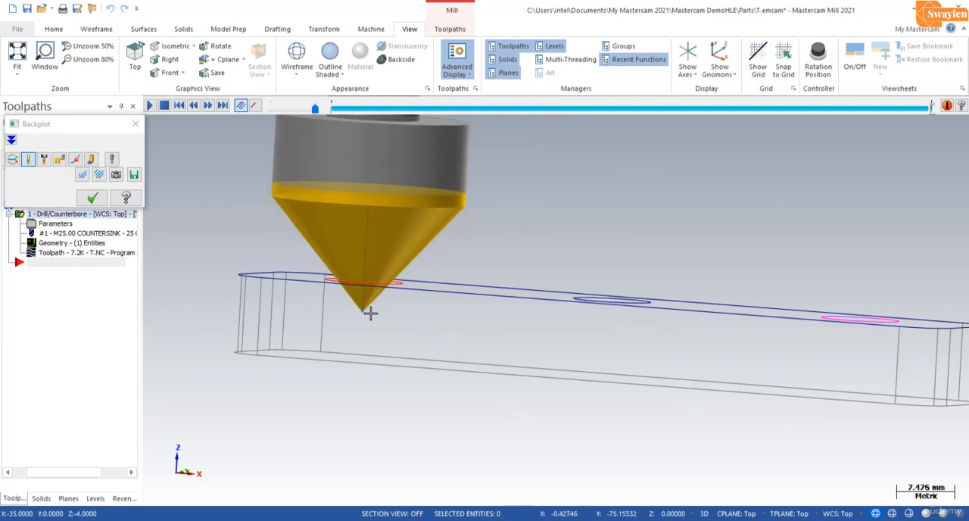
left_click(134, 125)
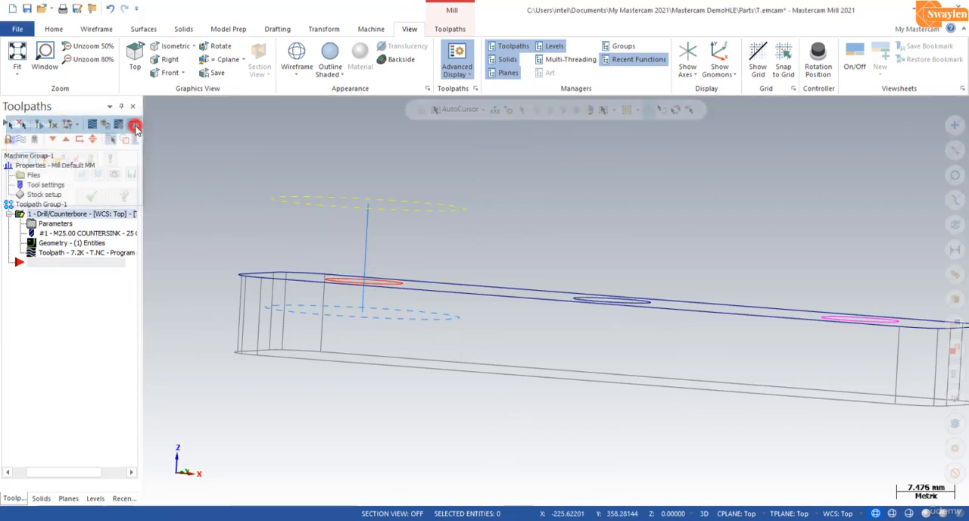
Step: Restore the outline-shaded isometric view and run the Verify simulation of the countersink operation at a slightly slower speed
left_click(329, 58)
left_click(168, 47)
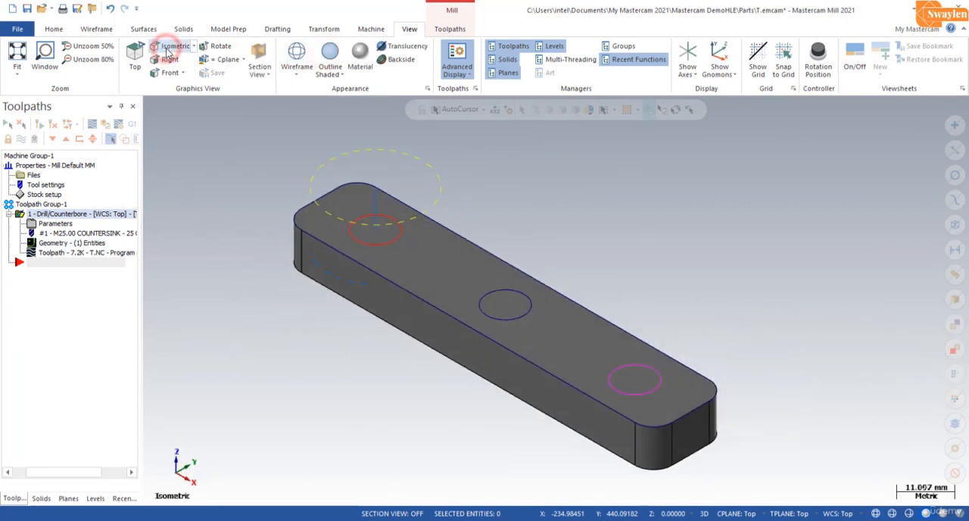
left_click(105, 126)
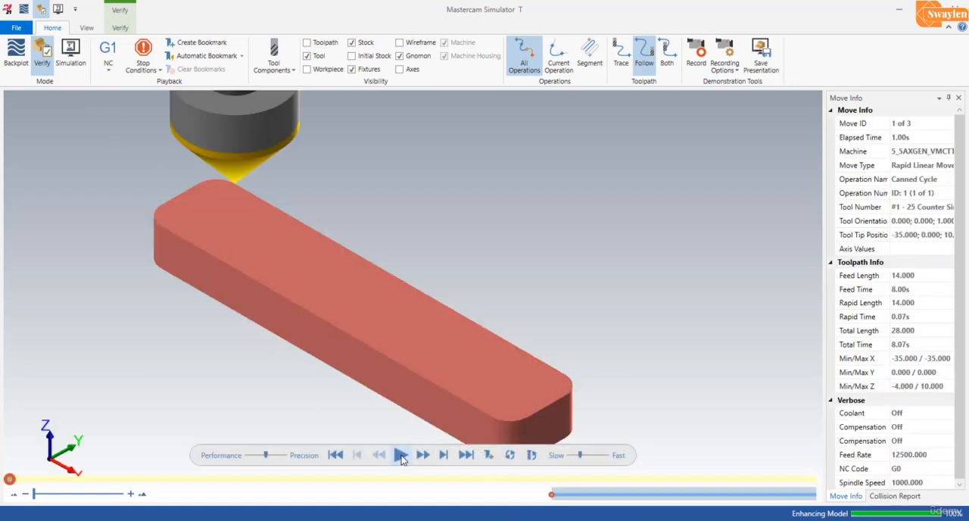
left_click_drag(578, 456, 574, 456)
left_click(401, 456)
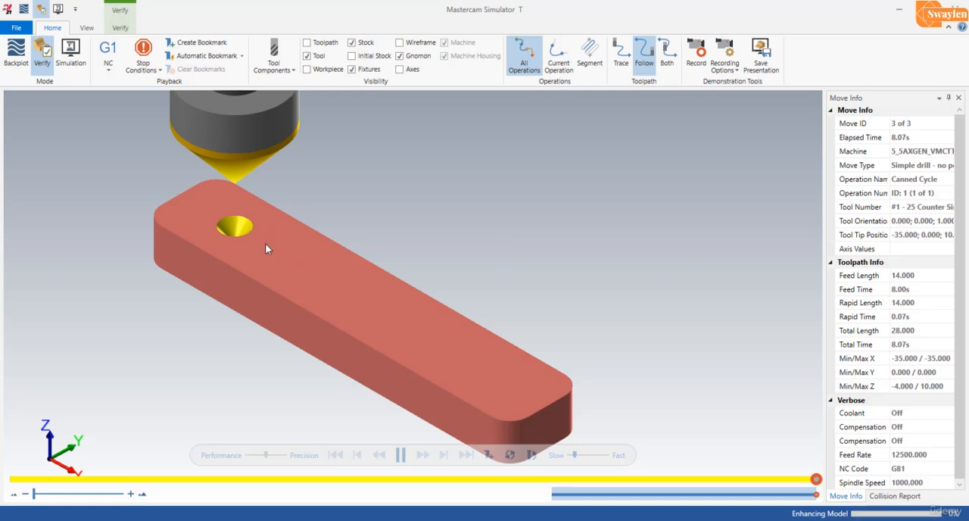
Step: Examine the simulated countersunk hole close up and leave the simulator
mouse_move(265, 244)
left_mouse_down()
mouse_move(275, 245)
mouse_move(264, 248)
left_mouse_up()
scroll(227, 231, "down", 2)
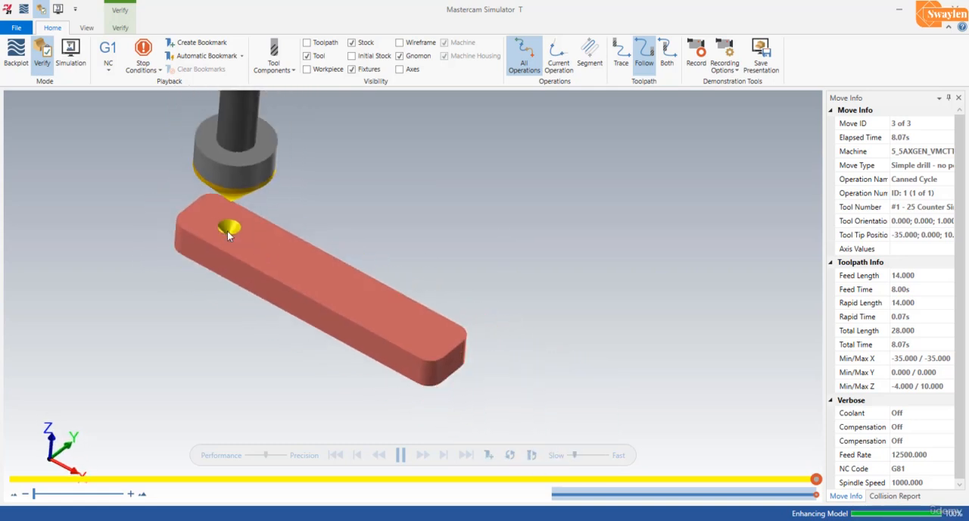
scroll(227, 231, "up", 5)
scroll(227, 230, "up", 1)
mouse_move(336, 265)
middle_mouse_down()
mouse_move(328, 283)
mouse_move(334, 259)
middle_mouse_up()
scroll(335, 260, "down", 3)
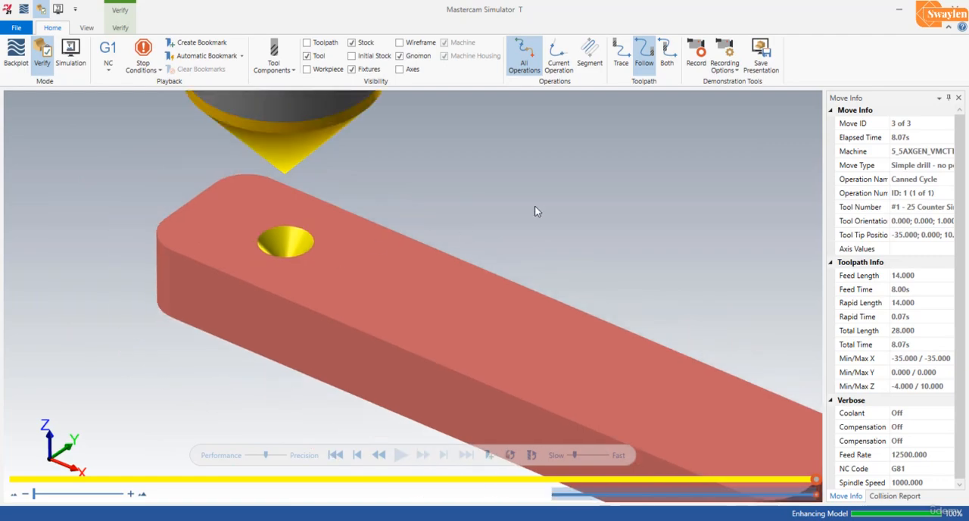
left_click(898, 8)
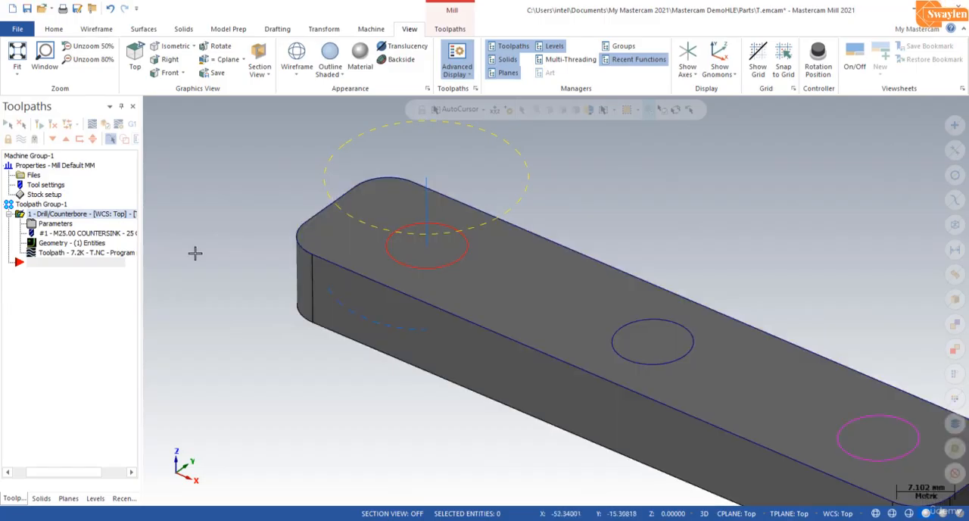
Step: Change the countersink operation's depth to -8 mm and regenerate its toolpath
left_click(53, 224)
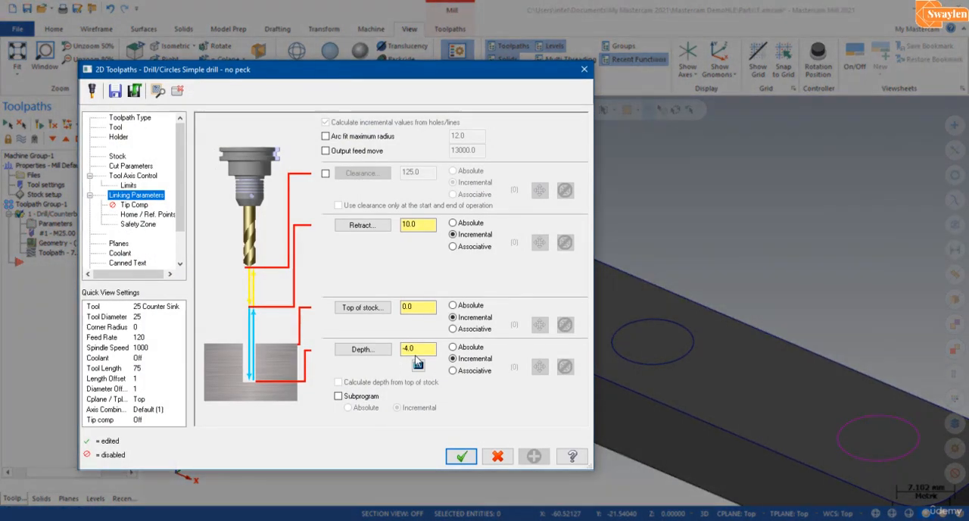
left_click(416, 350)
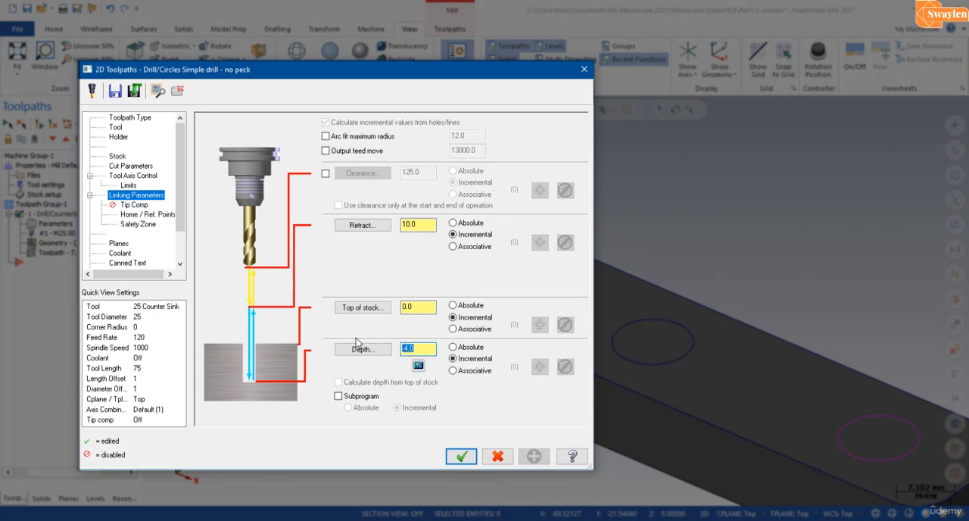
type("-8.0")
key("Return")
left_click(461, 456)
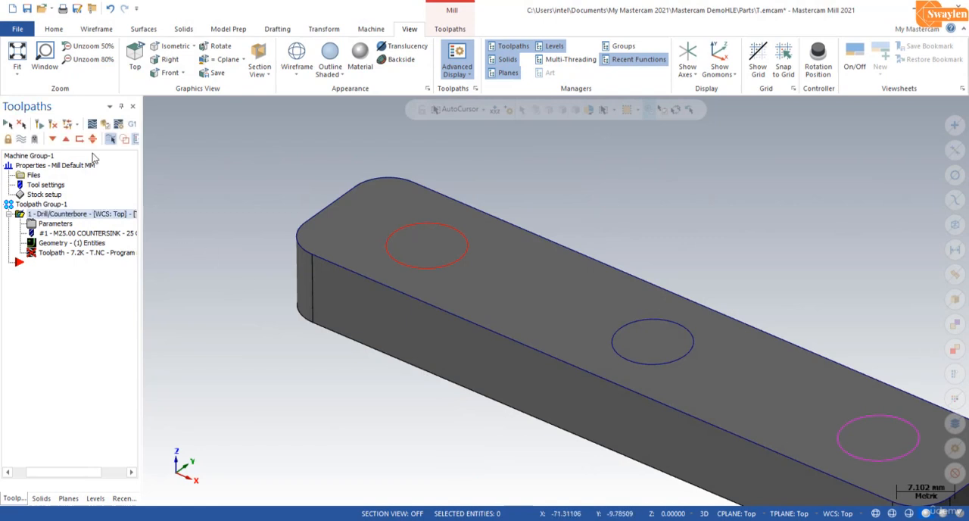
left_click(40, 129)
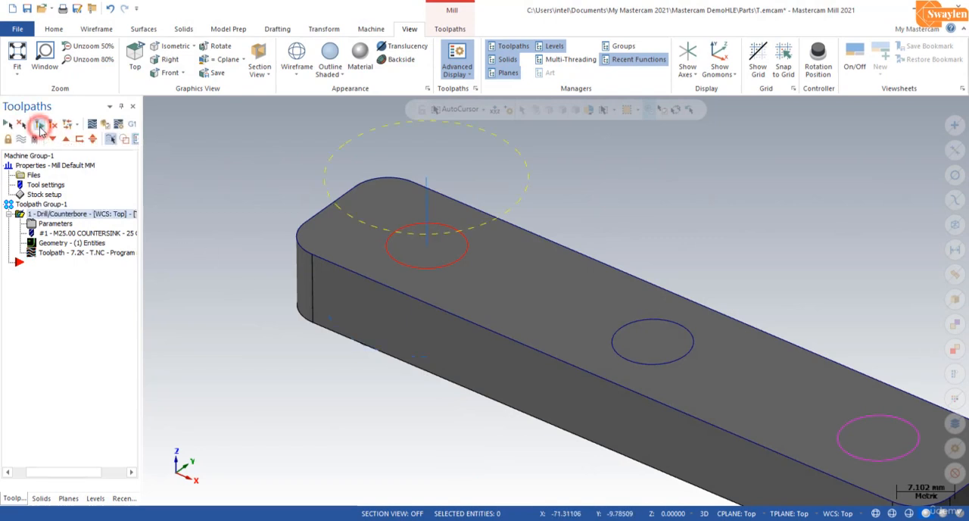
Step: Verify the regenerated countersink operation in the simulator and close it after playback
left_click(106, 127)
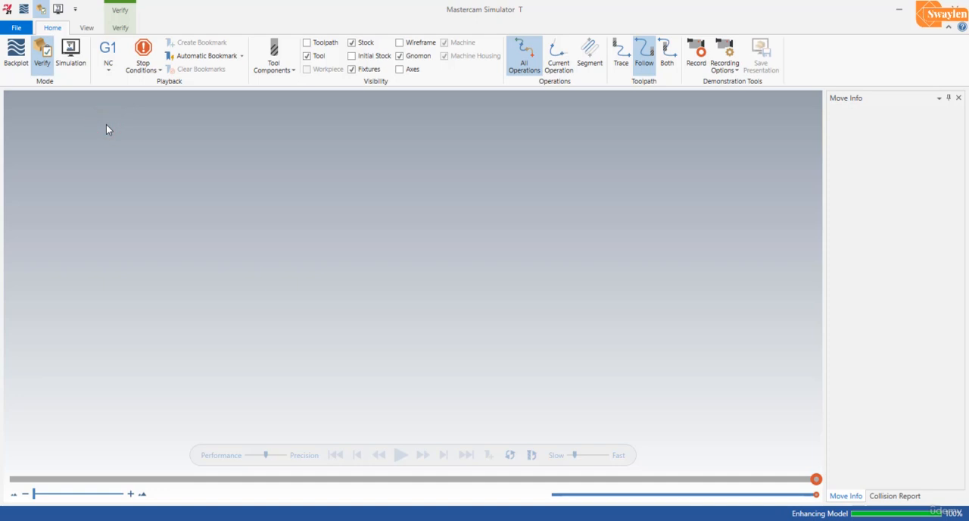
left_click(400, 455)
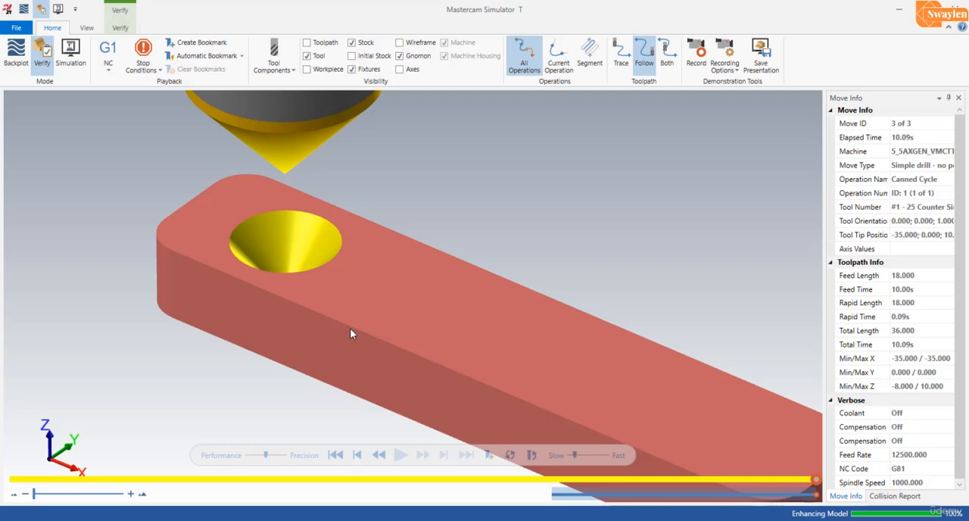
left_click(957, 6)
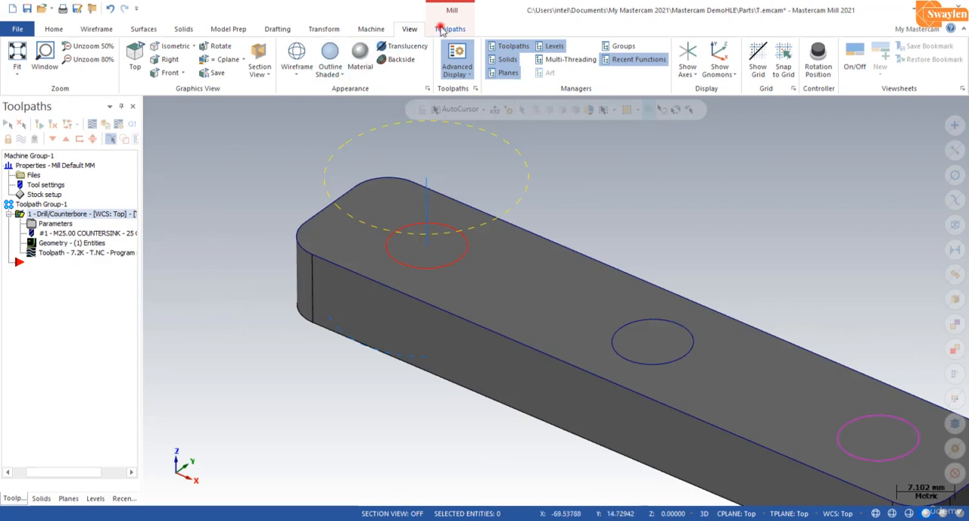
Step: Create a second drill operation on the red 10 mm circle
left_click(450, 28)
left_click(123, 74)
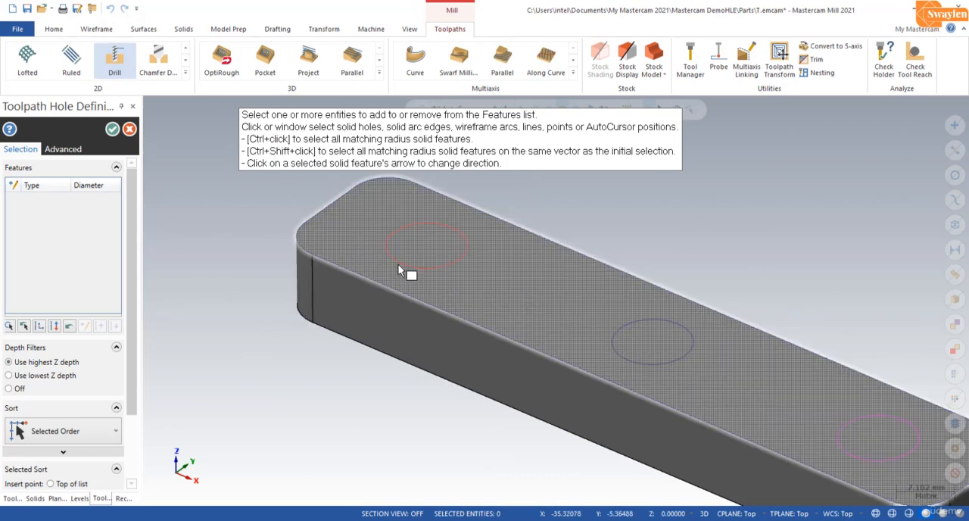
left_click(401, 263)
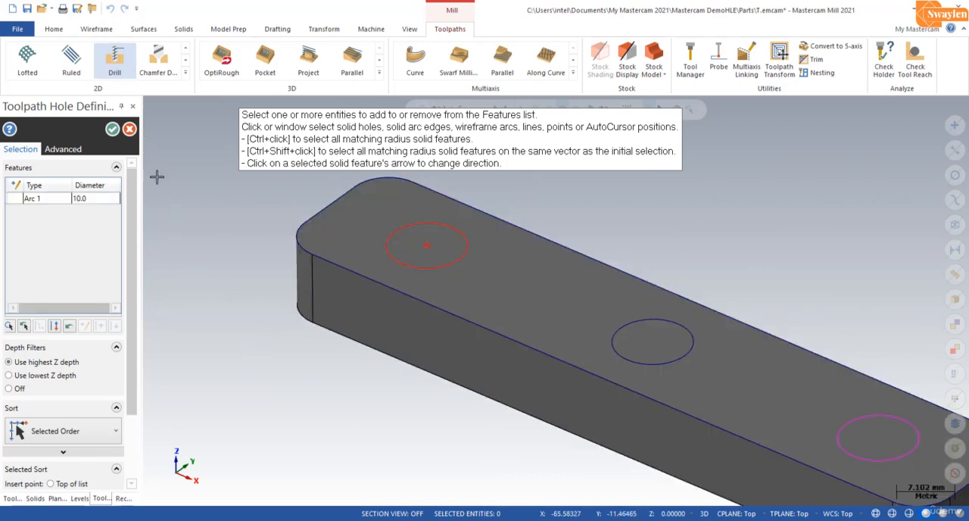
left_click(112, 129)
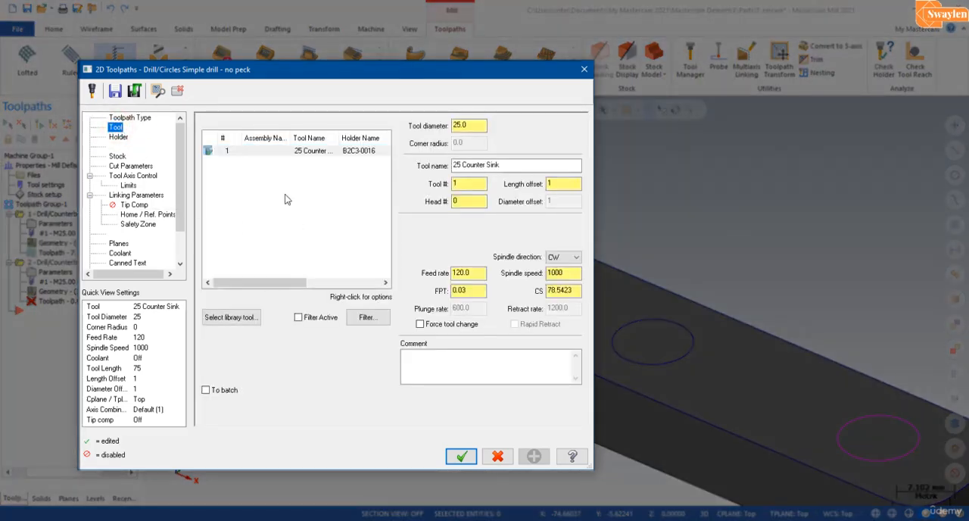
right_click(285, 199)
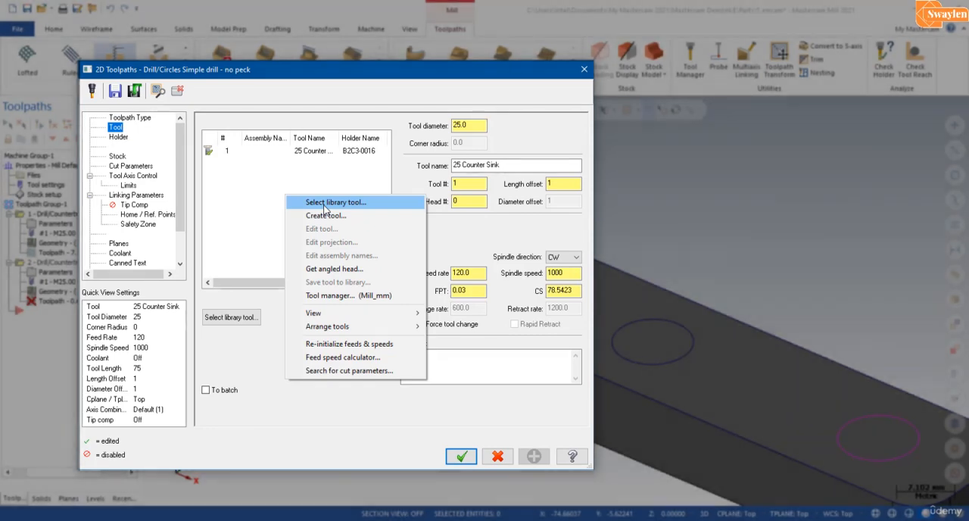
left_click(325, 203)
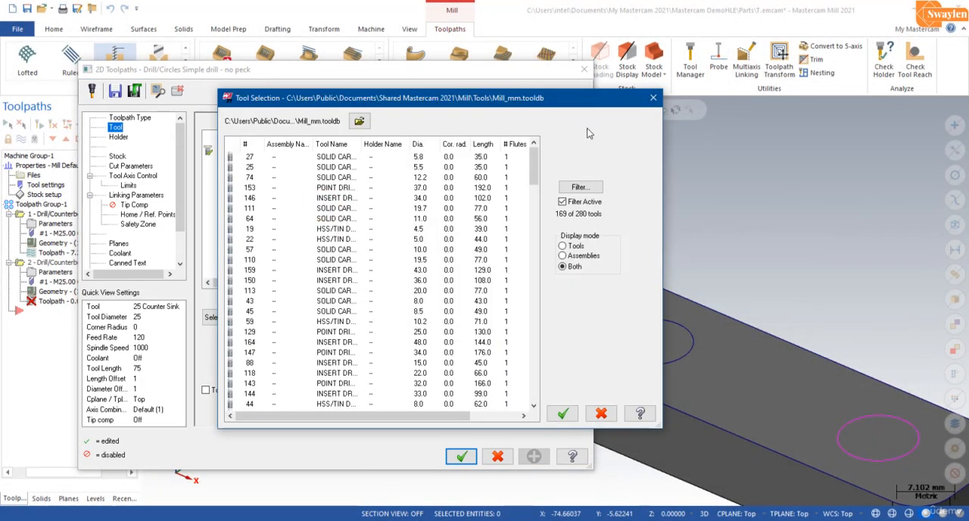
left_click(652, 98)
Step: Start a new tool for the second drill operation with Drill as its tool type
right_click(279, 199)
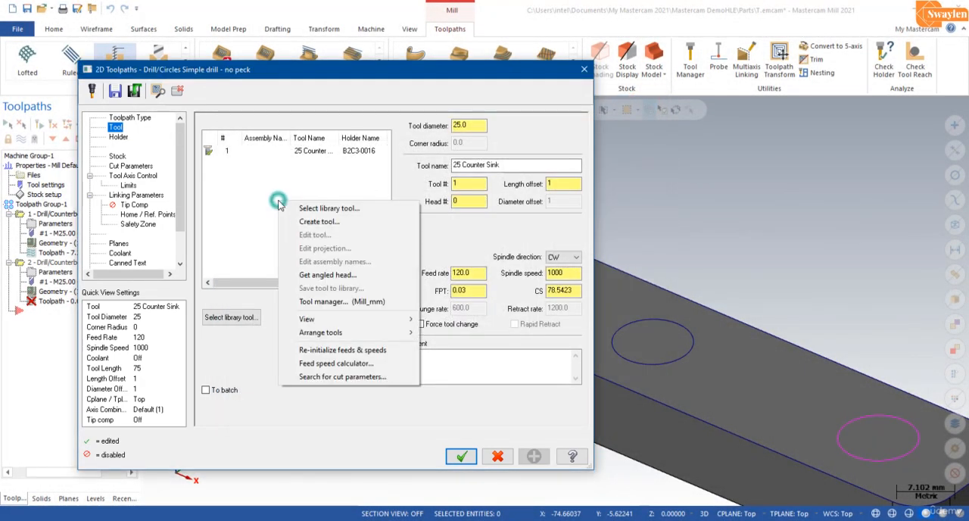
left_click(306, 223)
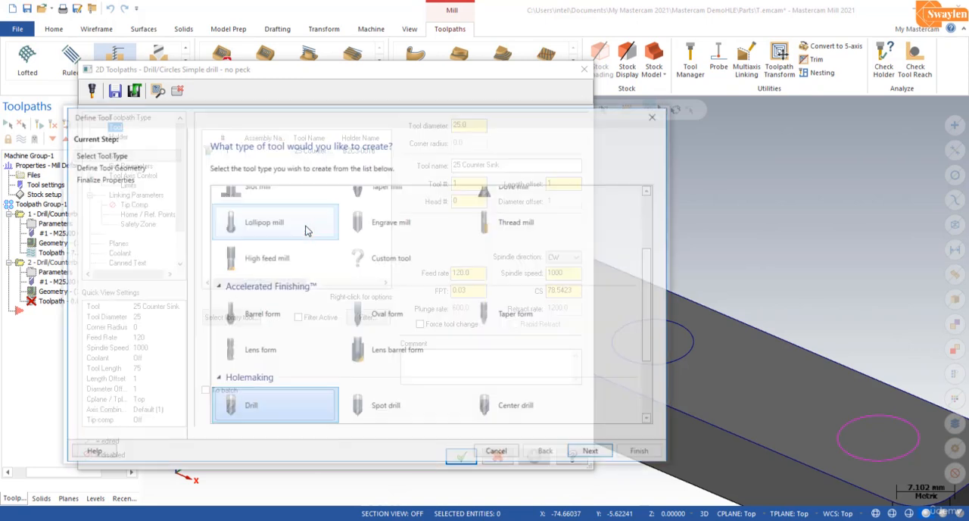
scroll(276, 341, "down", 2)
scroll(278, 334, "down", 1)
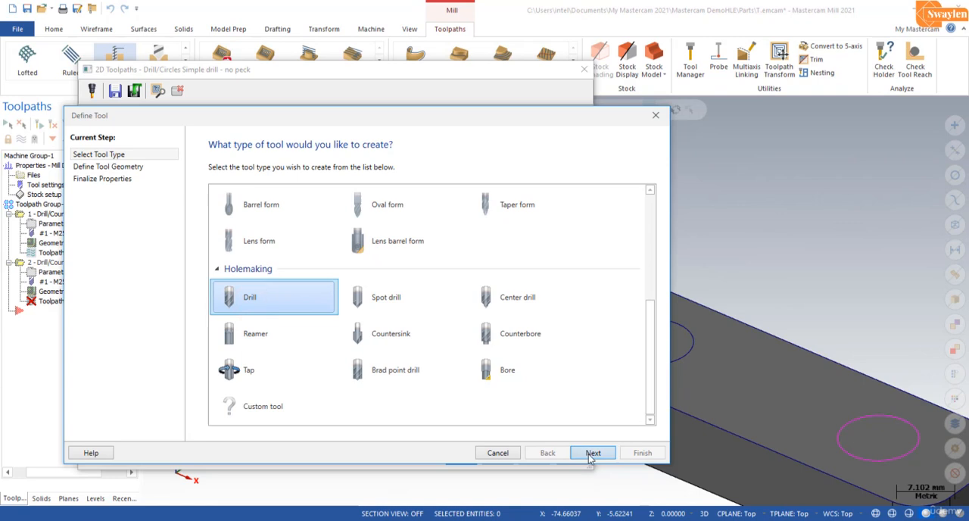
left_click(591, 453)
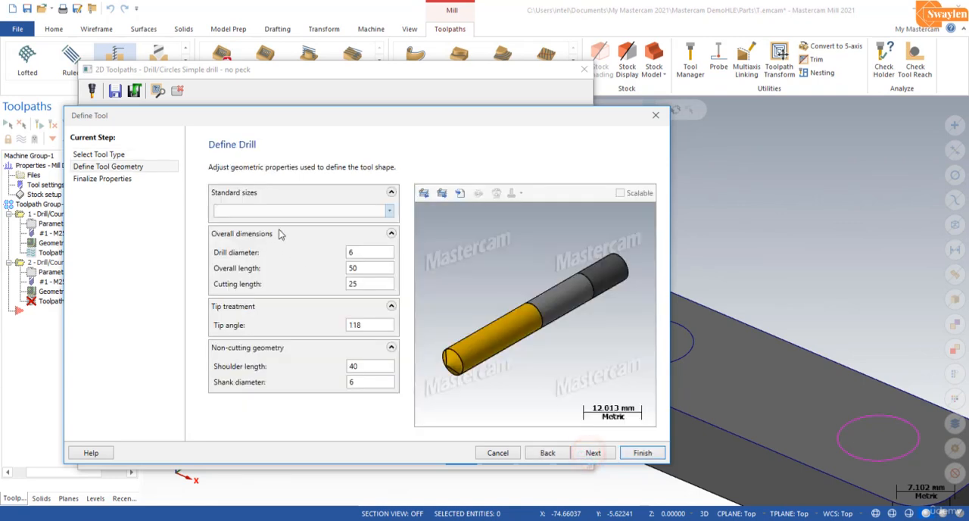
Step: Define the new drill tool using the 10 Screw Machine standard size and assign it the B2C3-0016 holder
left_click(389, 211)
scroll(341, 296, "down", 20)
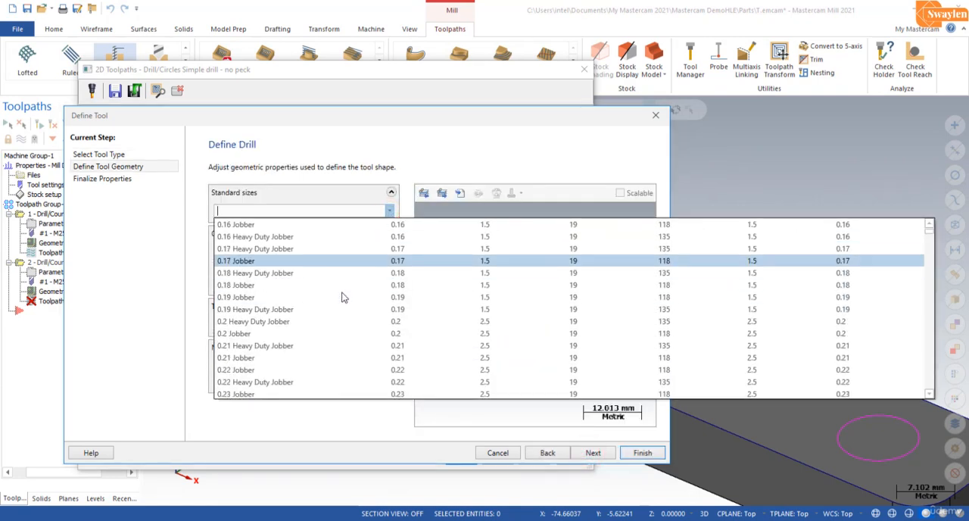
scroll(273, 320, "down", 10)
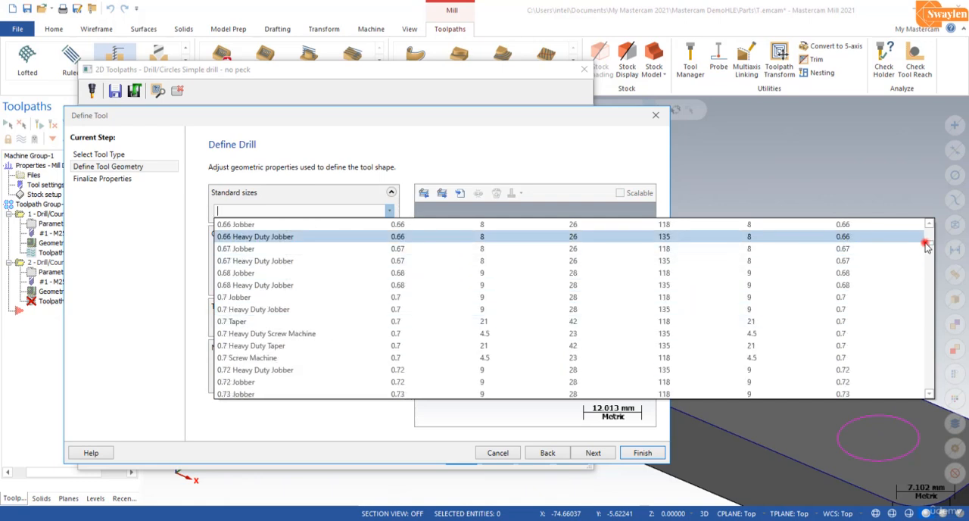
left_click_drag(927, 245, 905, 345)
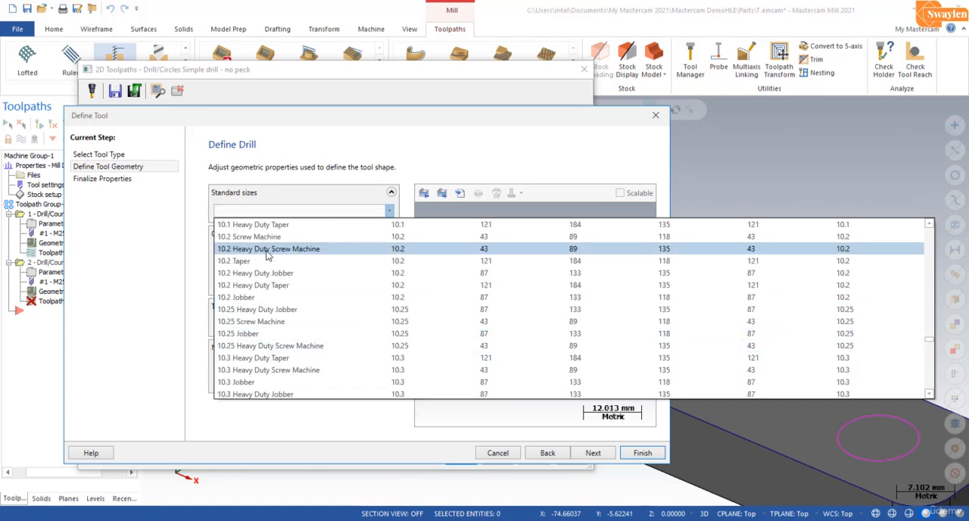
scroll(261, 256, "up", 3)
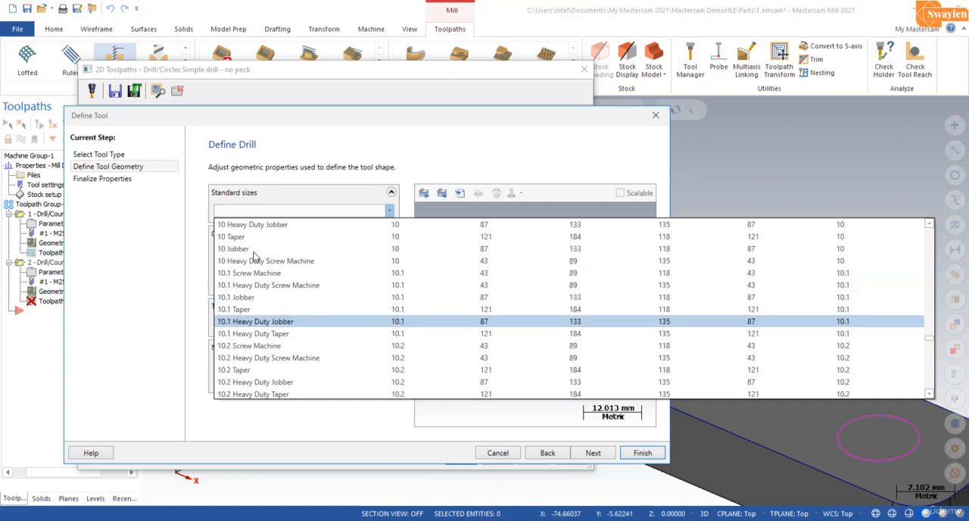
scroll(255, 258, "up", 1)
left_click(241, 250)
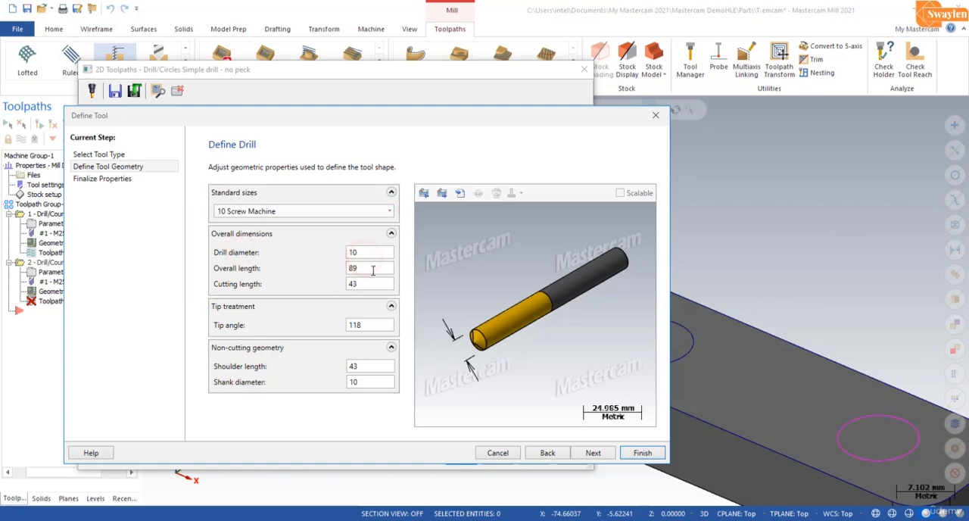
left_click(593, 453)
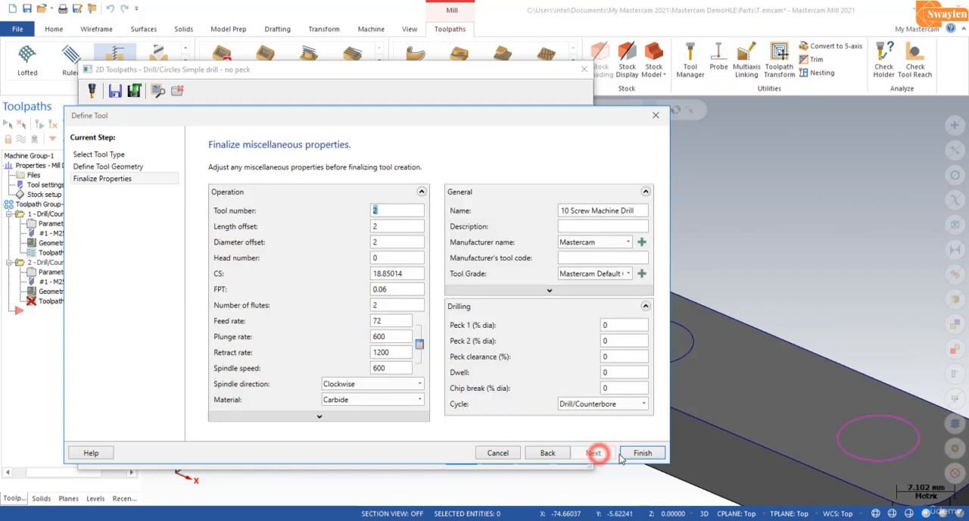
left_click(632, 454)
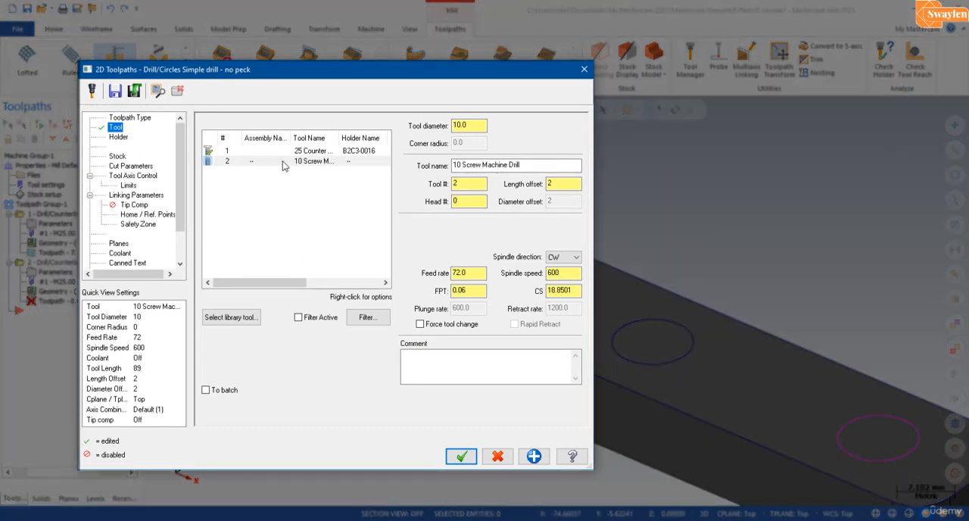
left_click(118, 137)
left_click(219, 142)
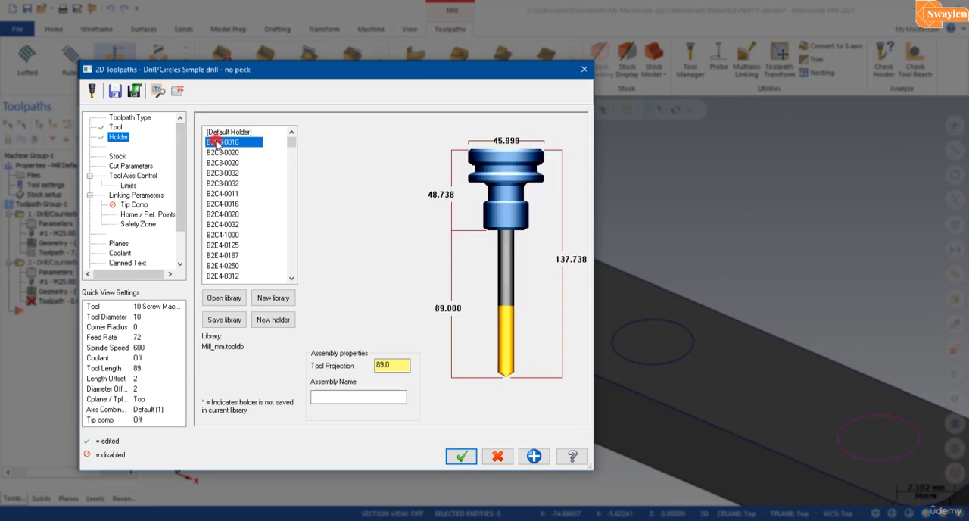
Step: Set the second operation's cycle to Peck Drill with a peck of 2 mm and generate its toolpath at -13 mm depth
left_click(132, 167)
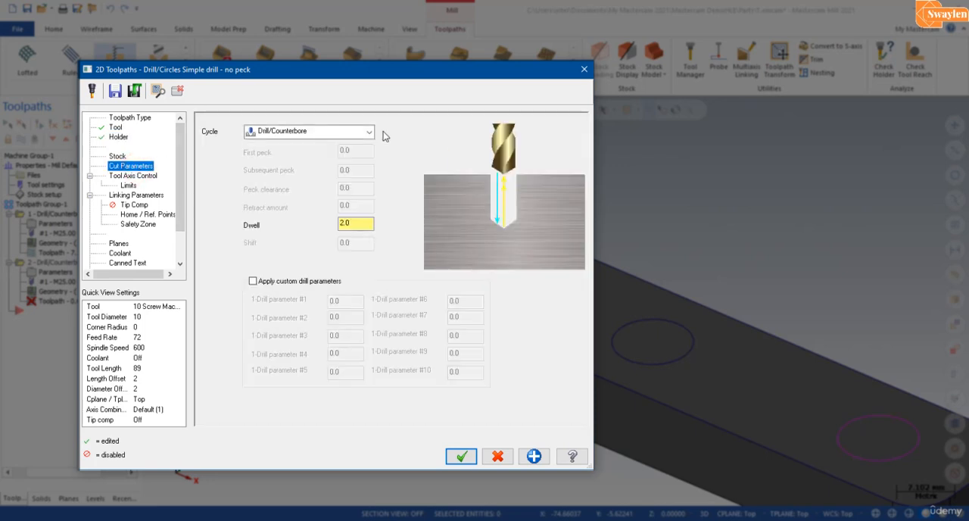
left_click(354, 133)
left_click(287, 154)
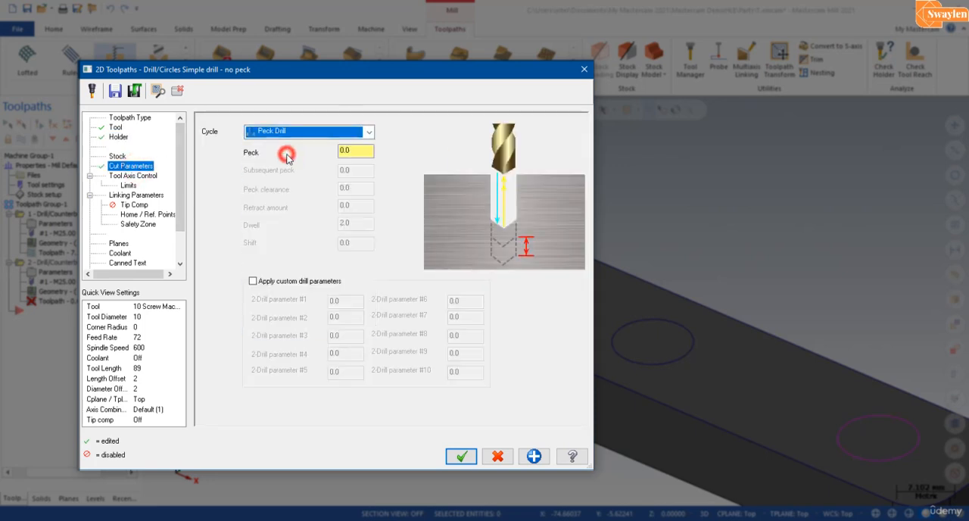
double_click(356, 150)
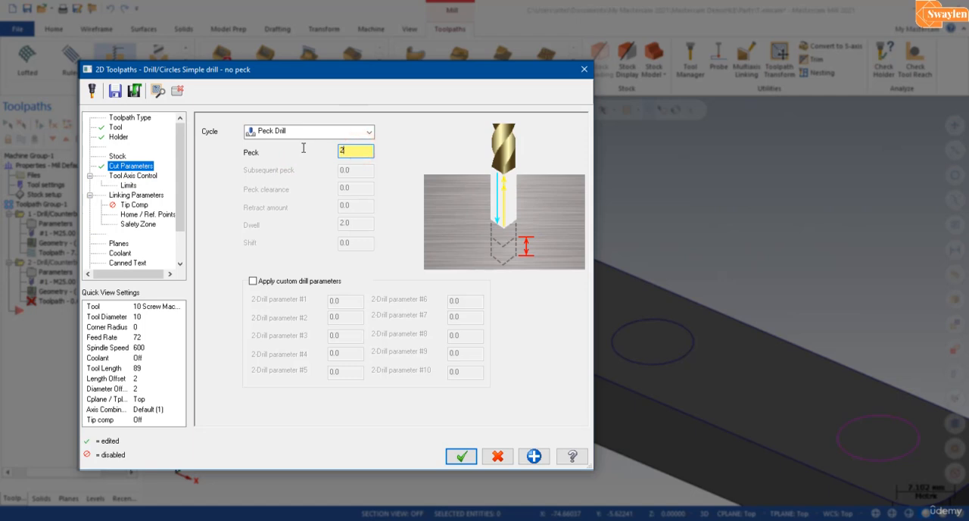
left_click(136, 195)
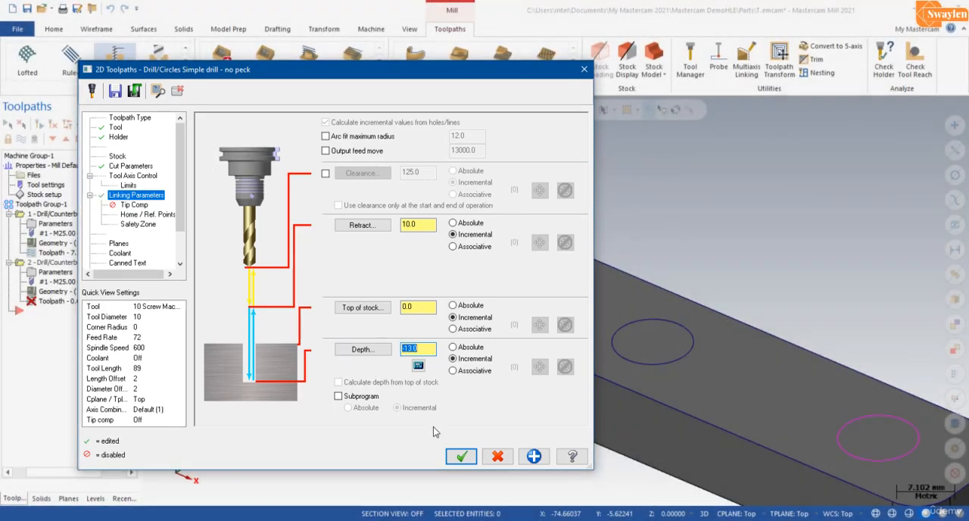
left_click(460, 456)
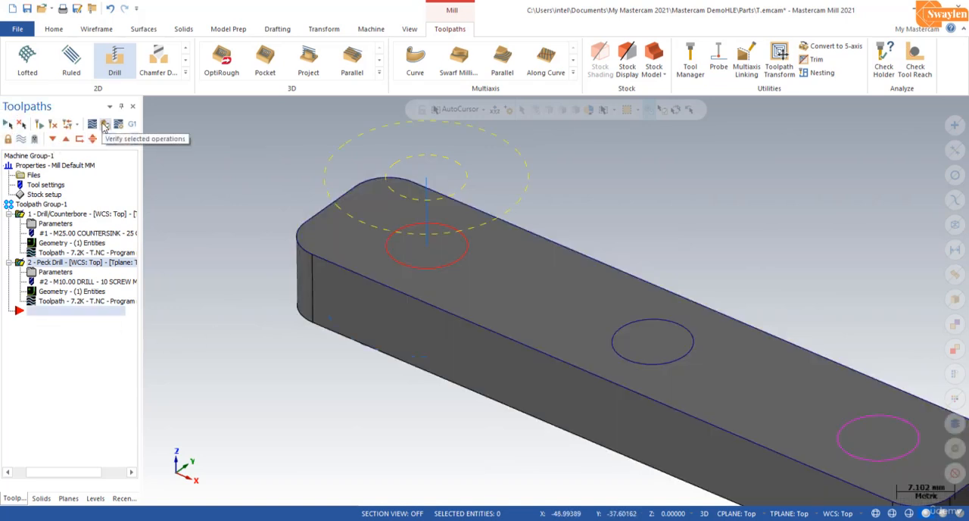
Step: Verify the countersink and peck drill operations in the simulator at faster playback, inspect the hole and close the simulator
left_click(105, 125)
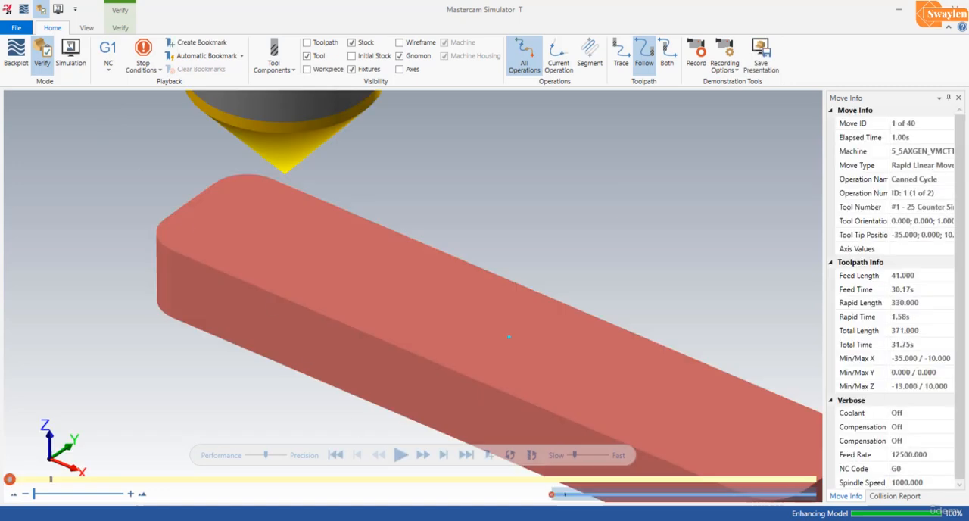
left_click(400, 454)
left_click(579, 455)
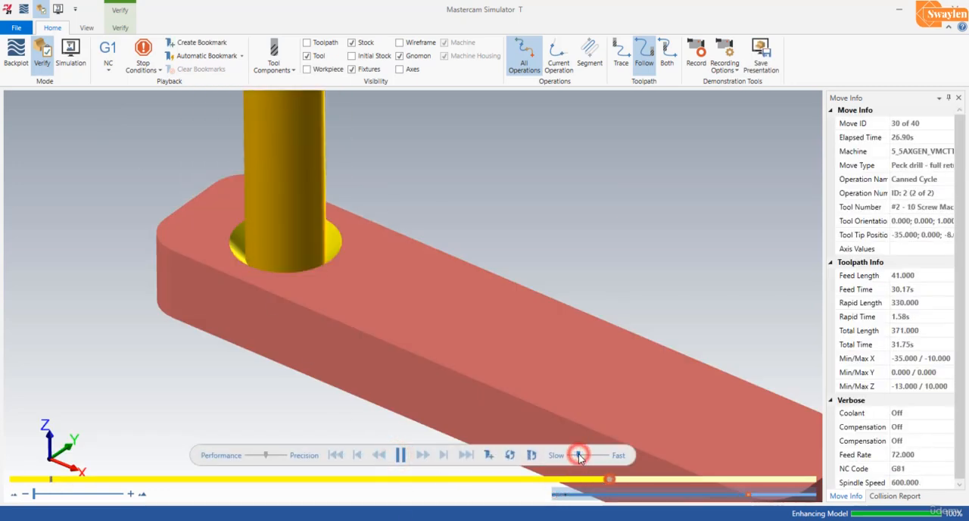
left_click(583, 455)
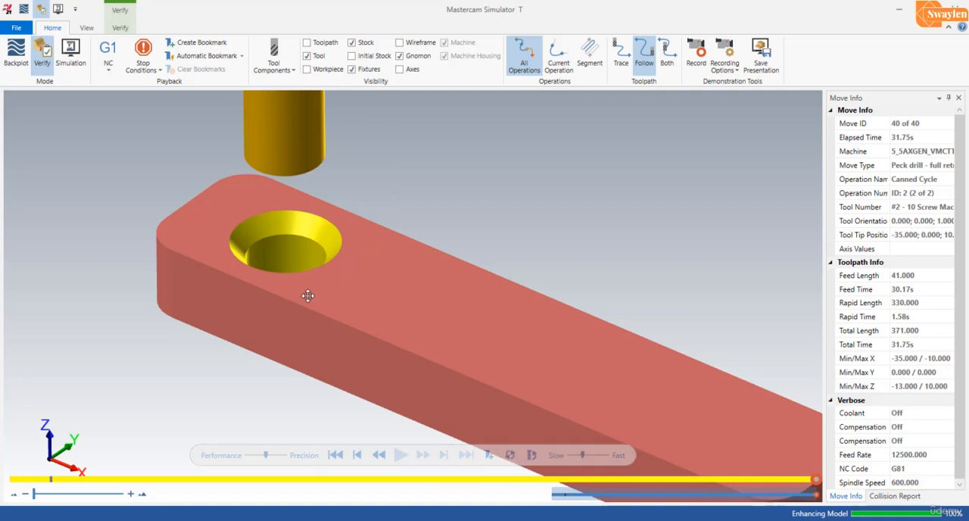
mouse_move(305, 294)
middle_mouse_down()
mouse_move(323, 318)
mouse_move(316, 299)
mouse_move(329, 292)
mouse_move(305, 288)
mouse_move(321, 299)
mouse_move(300, 322)
mouse_move(327, 275)
mouse_move(328, 234)
mouse_move(325, 308)
mouse_move(310, 297)
middle_mouse_up()
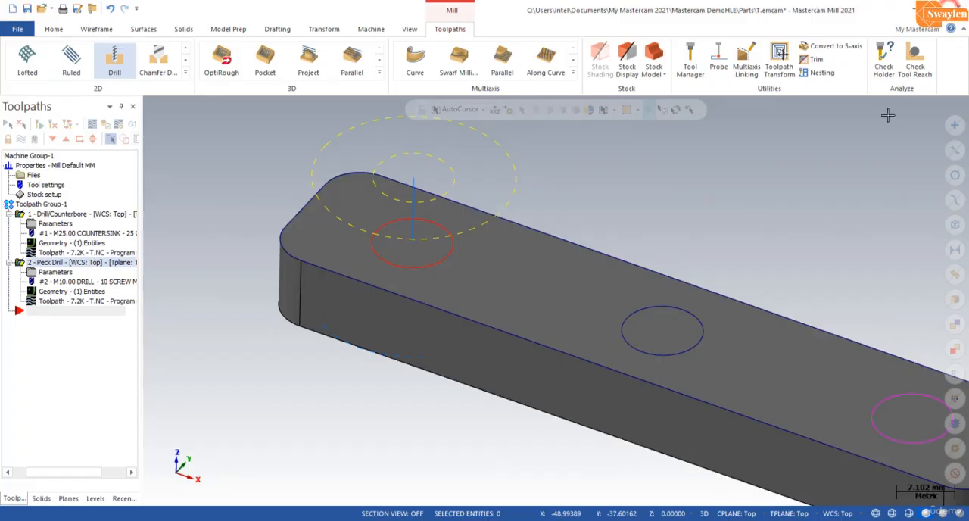
middle_click_drag(303, 273, 290, 258)
Step: Add the blue middle circle and the magenta end circle to the countersink operation's point geometry and update the operation
scroll(757, 445, "up", 3)
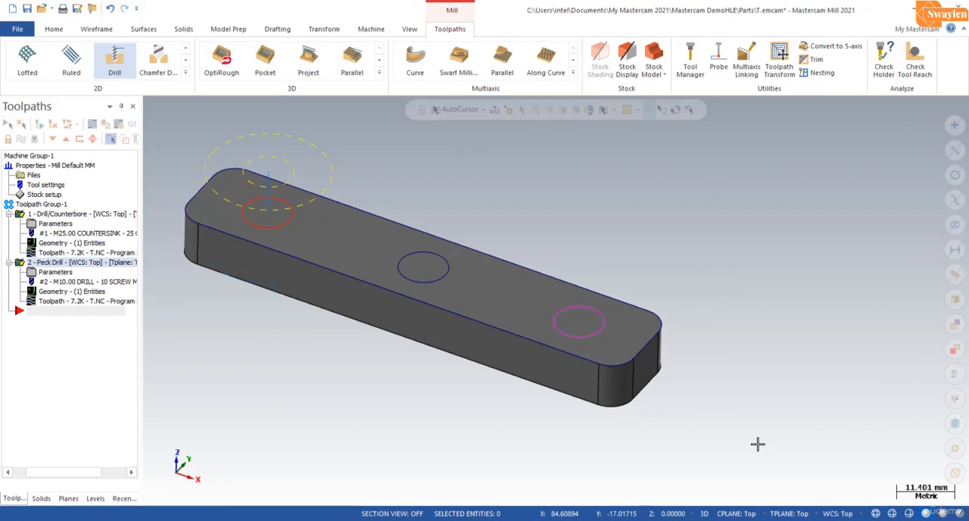
scroll(757, 444, "down", 2)
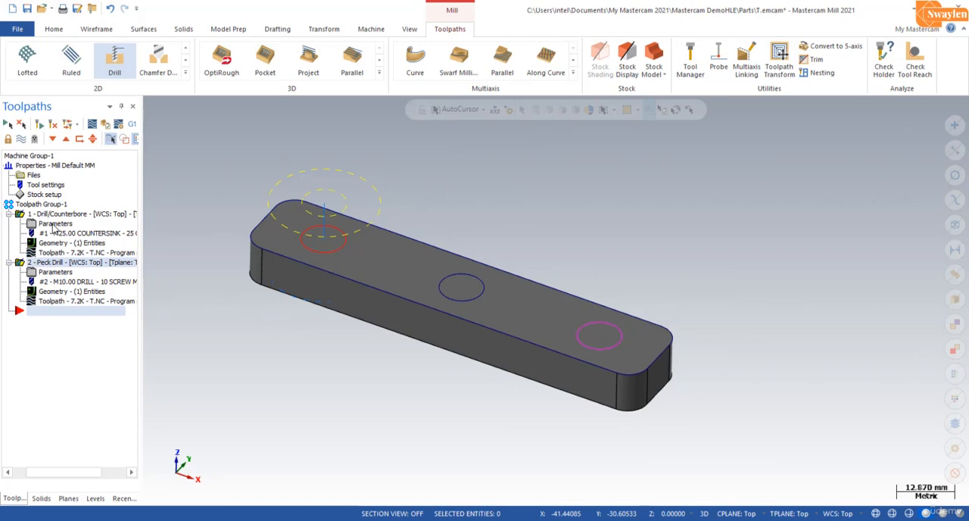
left_click(55, 224)
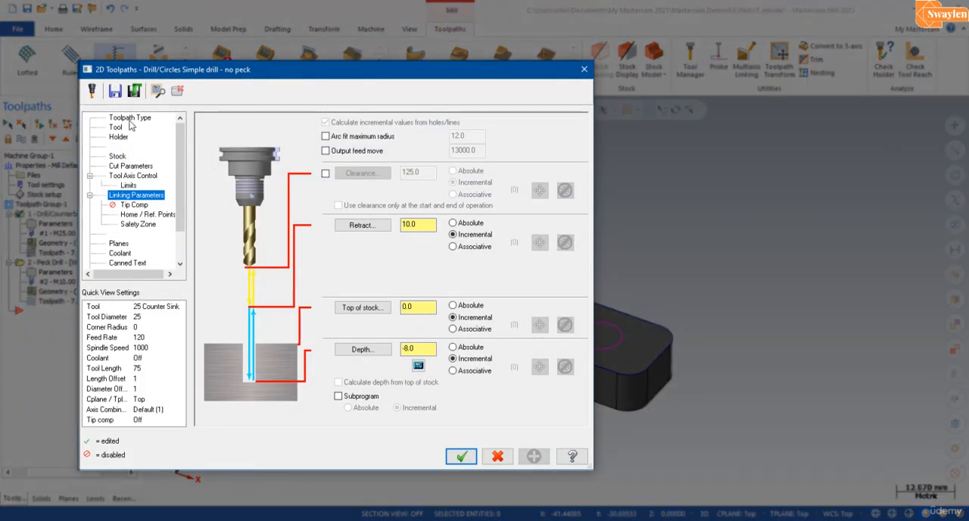
left_click(130, 118)
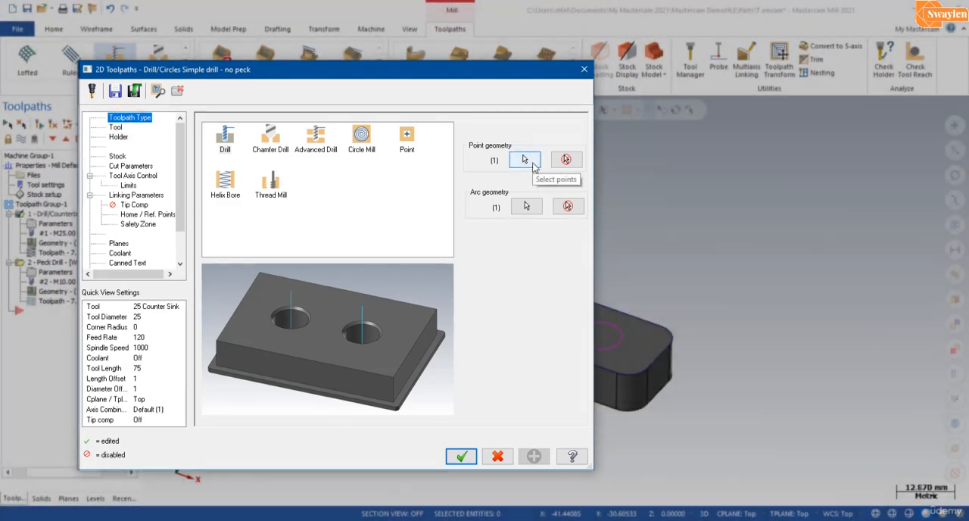
left_click(526, 161)
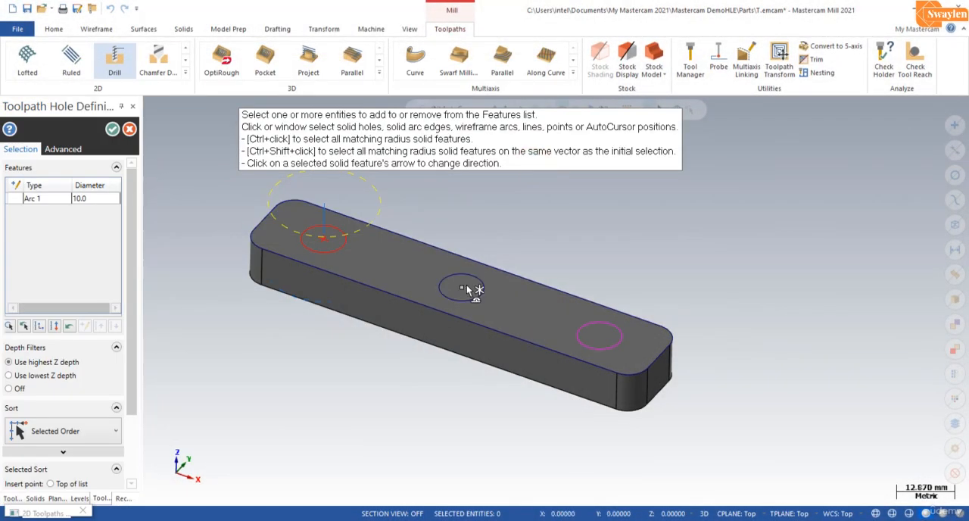
left_click(458, 288)
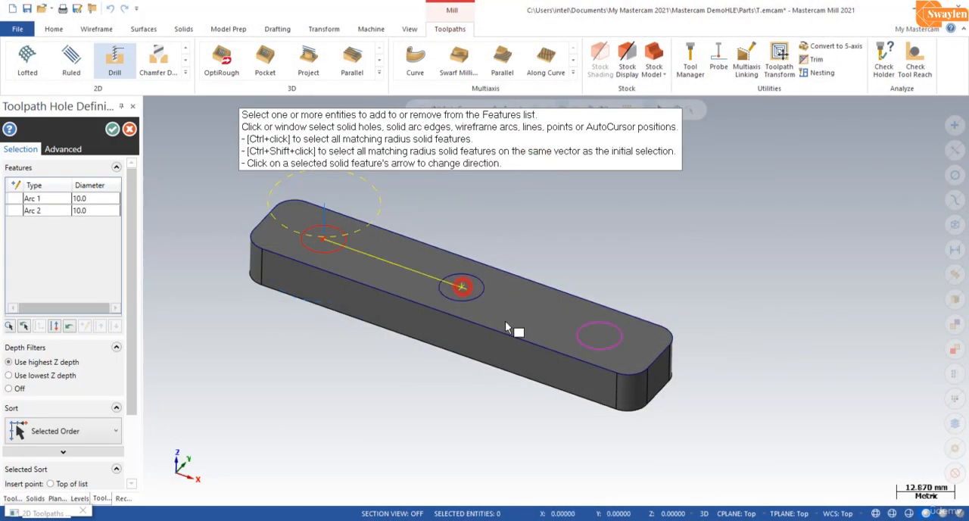
left_click(599, 338)
left_click(112, 129)
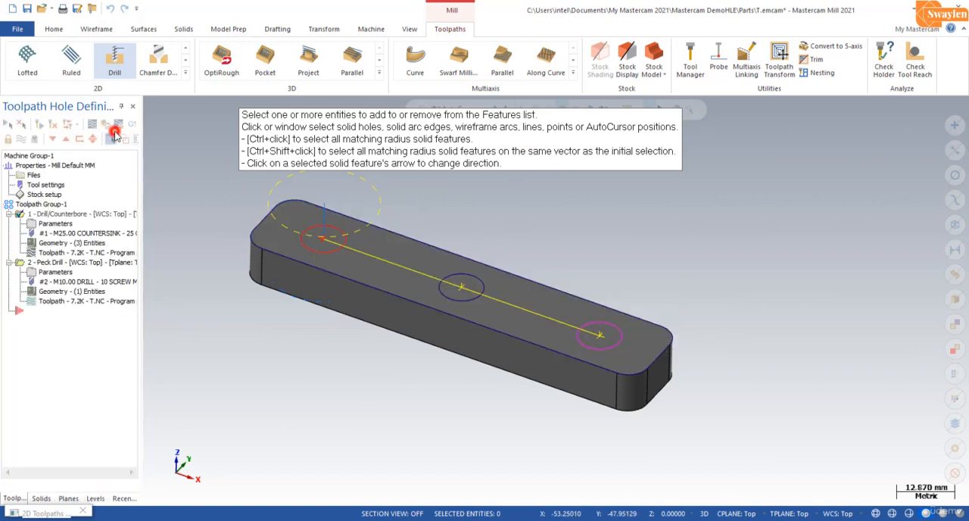
left_click(455, 458)
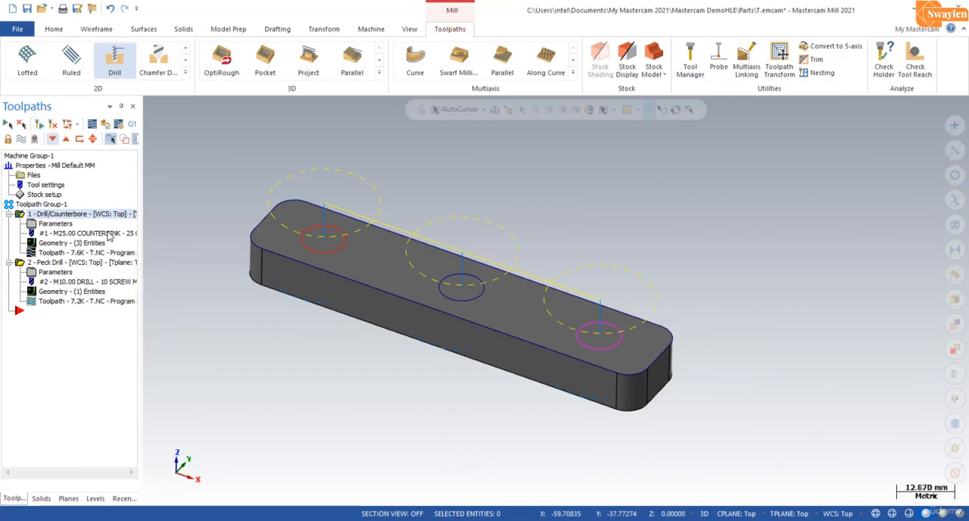
Step: Add the same middle and end circles to the peck drill operation's point geometry and update the operation
left_click(56, 274)
left_click(525, 160)
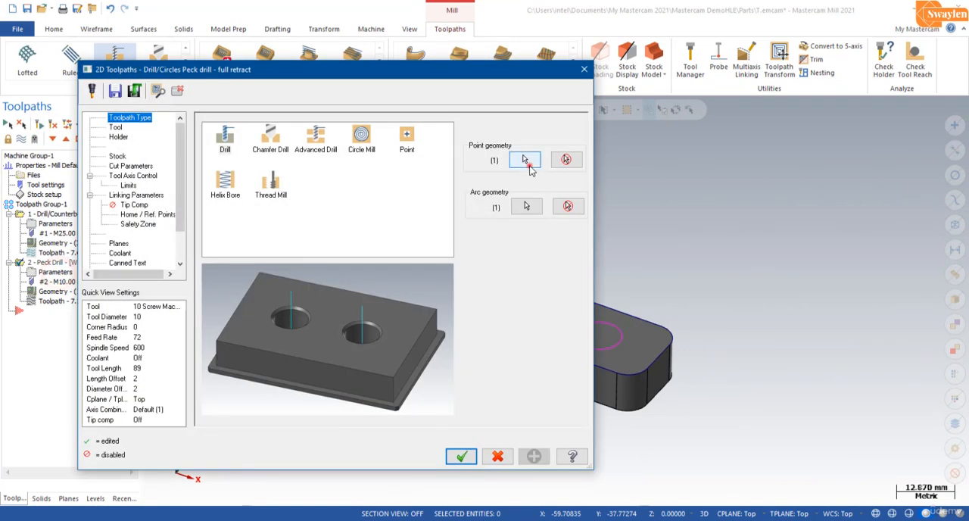
left_click(462, 290)
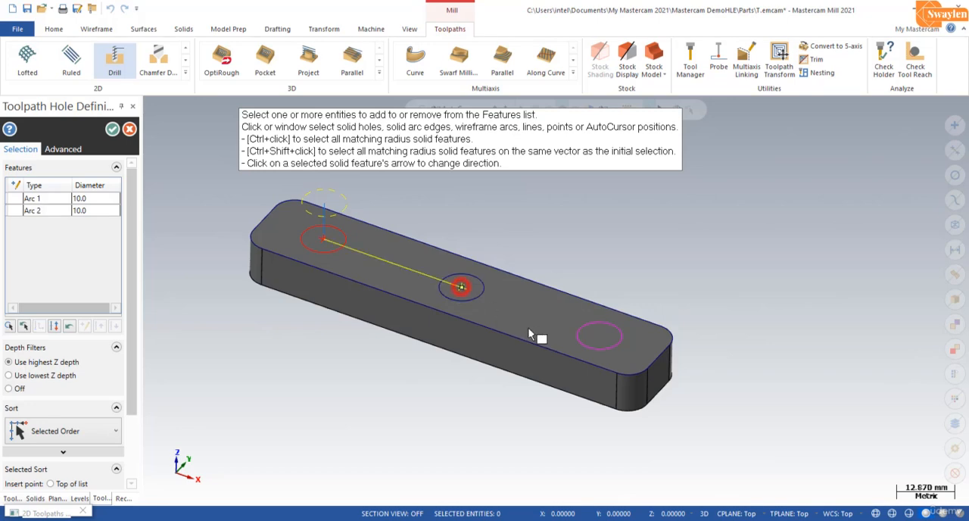
left_click(598, 343)
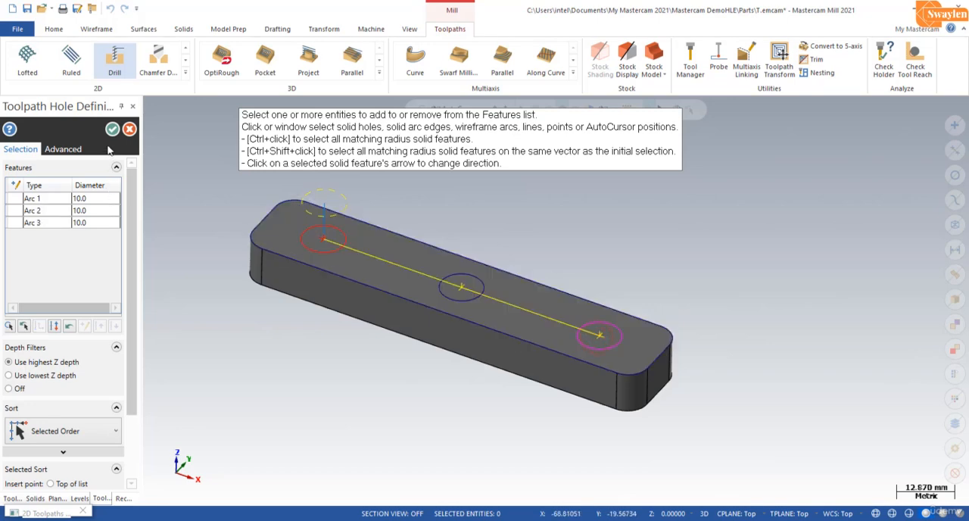
left_click(112, 129)
left_click(461, 456)
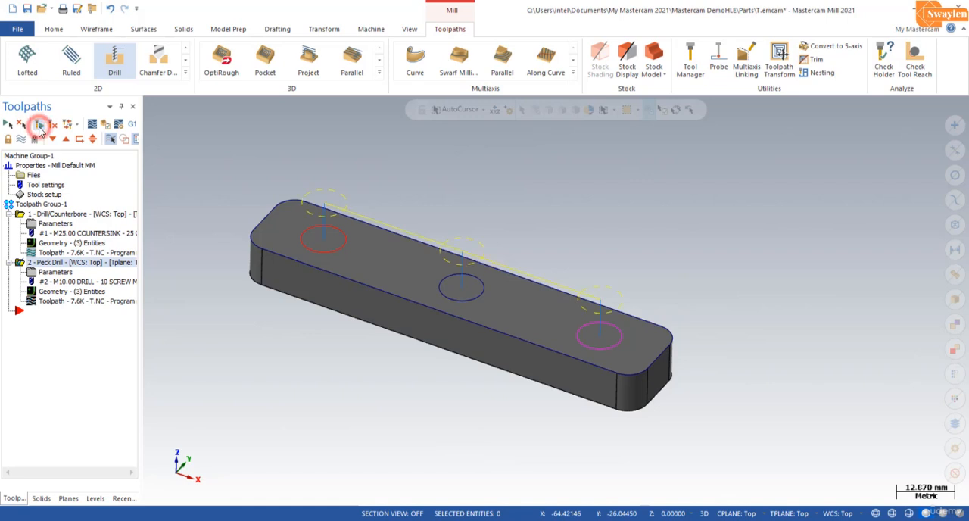
Step: Verify both three-hole operations together in the simulator at faster playback and examine the finished plate
left_click(39, 124)
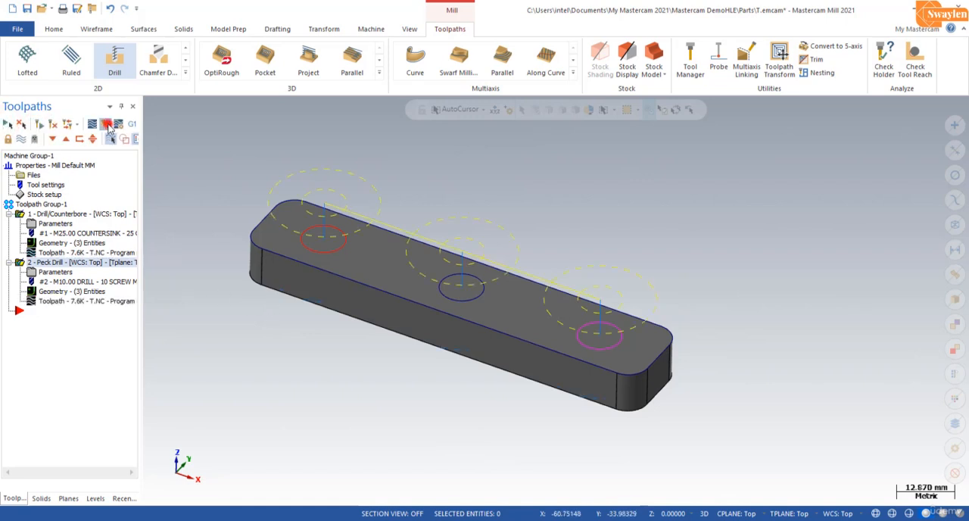
left_click(106, 123)
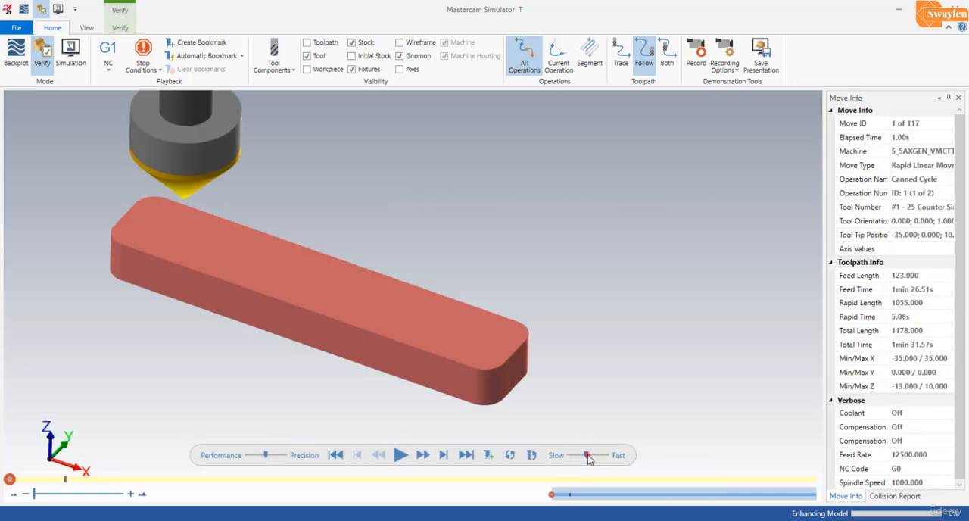
left_click(586, 455)
left_click(399, 455)
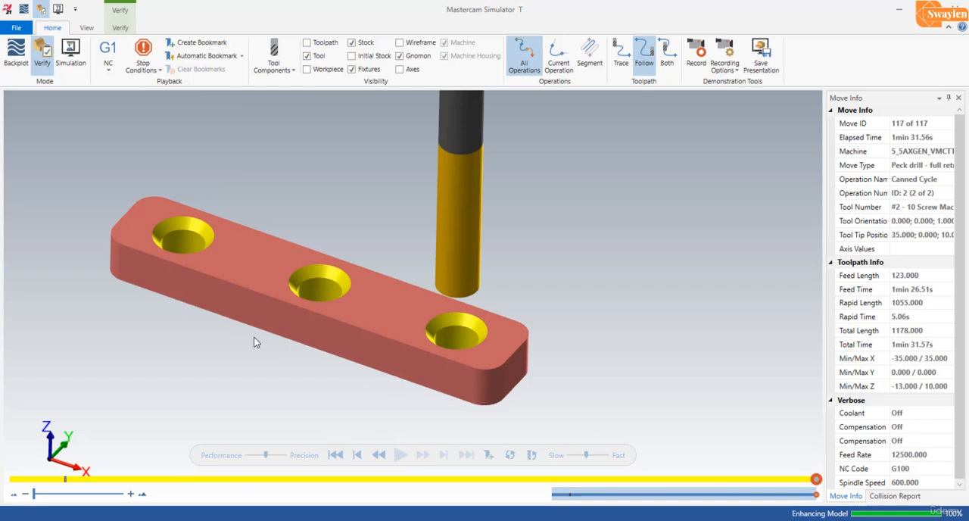
scroll(254, 341, "up", 3)
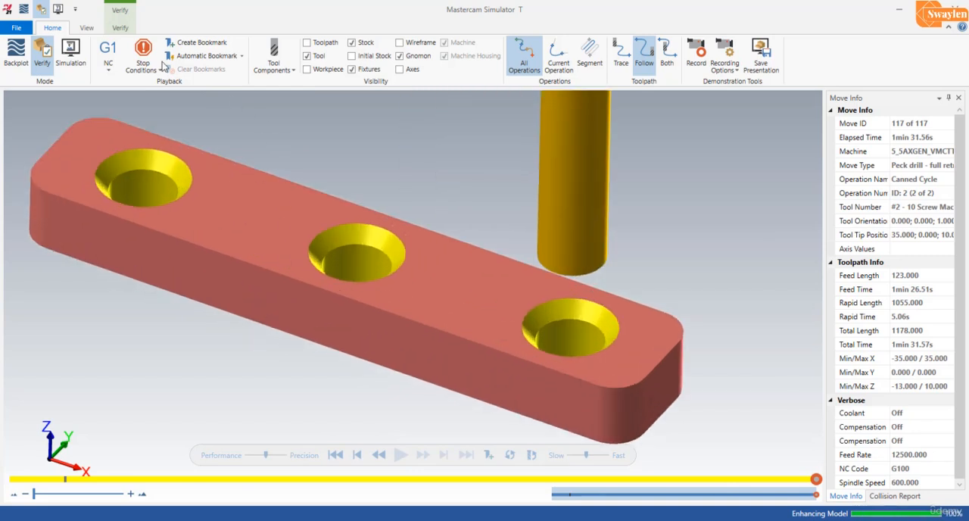
Step: Section the verified stock with the YZ clipping plane, trying Clip Left and settling on Clip Right, and inspect the cut middle hole
left_click(120, 27)
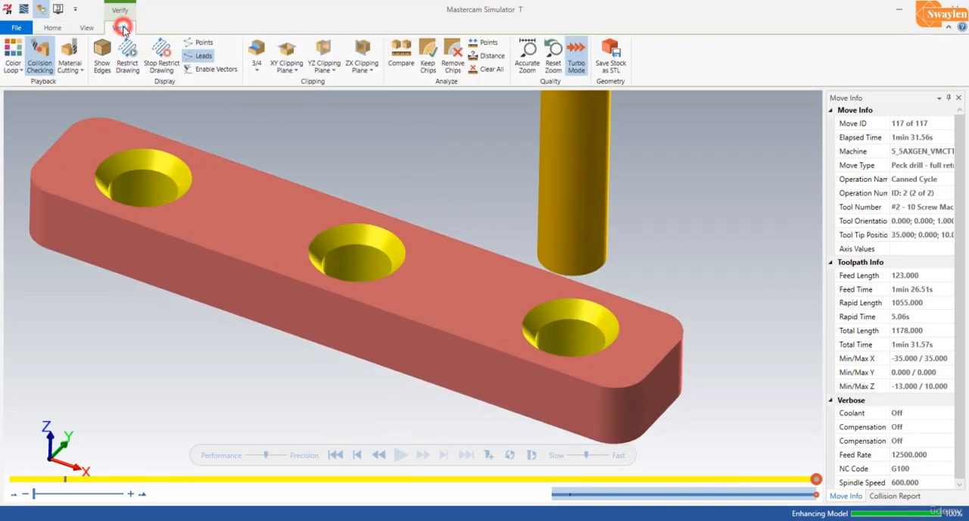
left_click(327, 71)
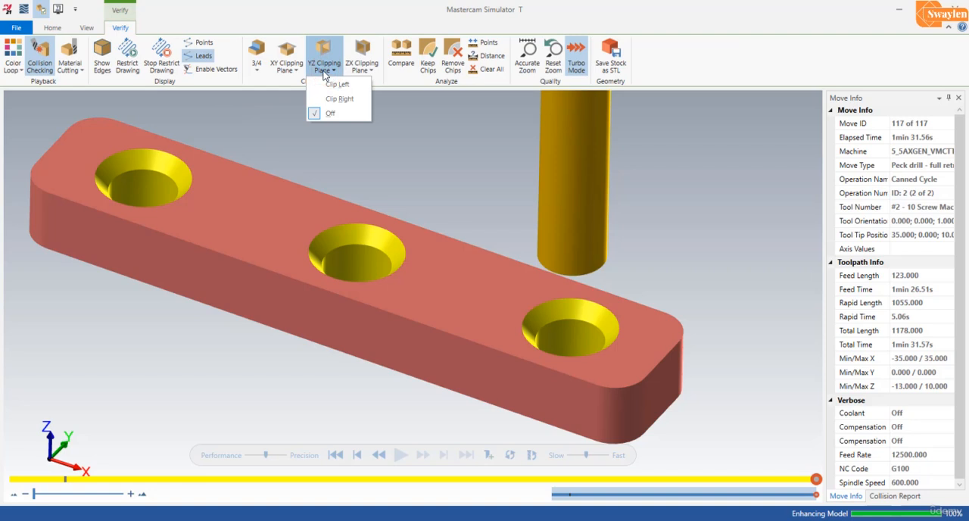
left_click(335, 84)
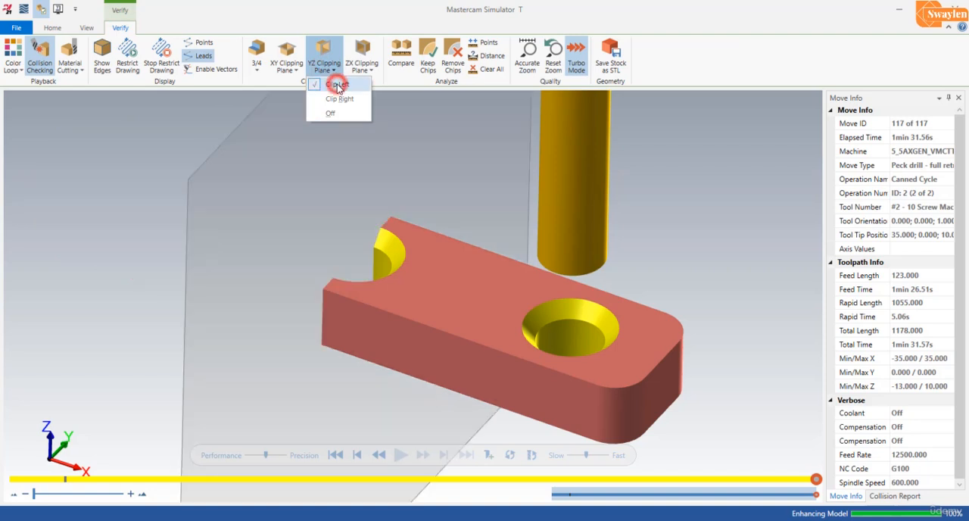
left_click(341, 99)
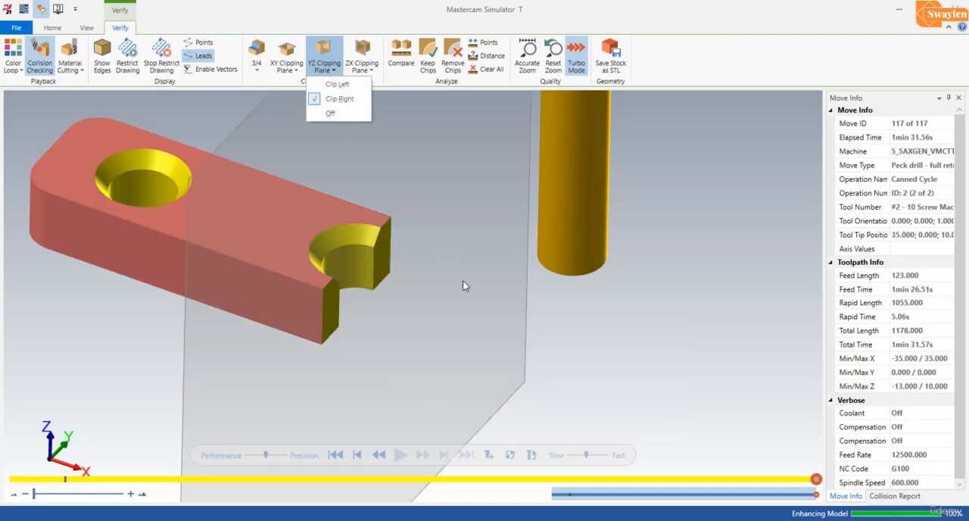
scroll(488, 304, "up", 2)
scroll(488, 305, "down", 5)
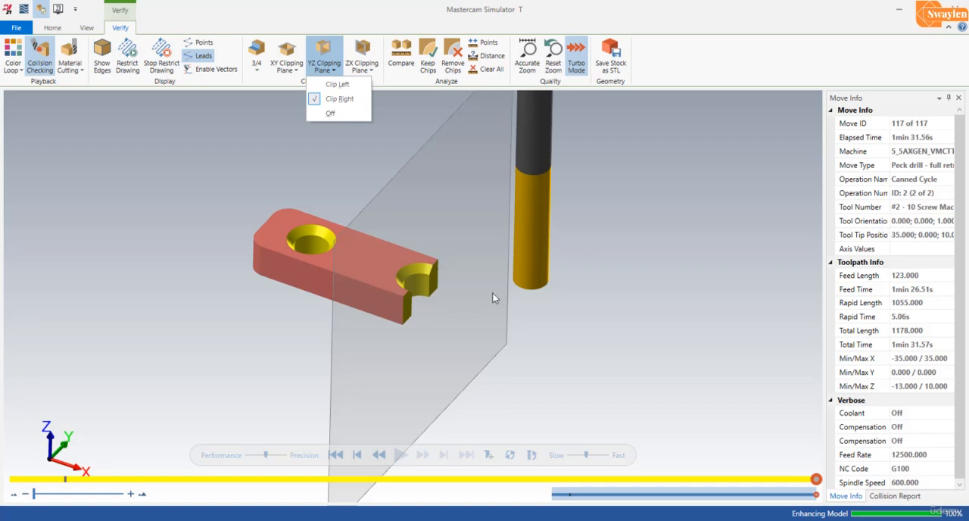
left_click(608, 353)
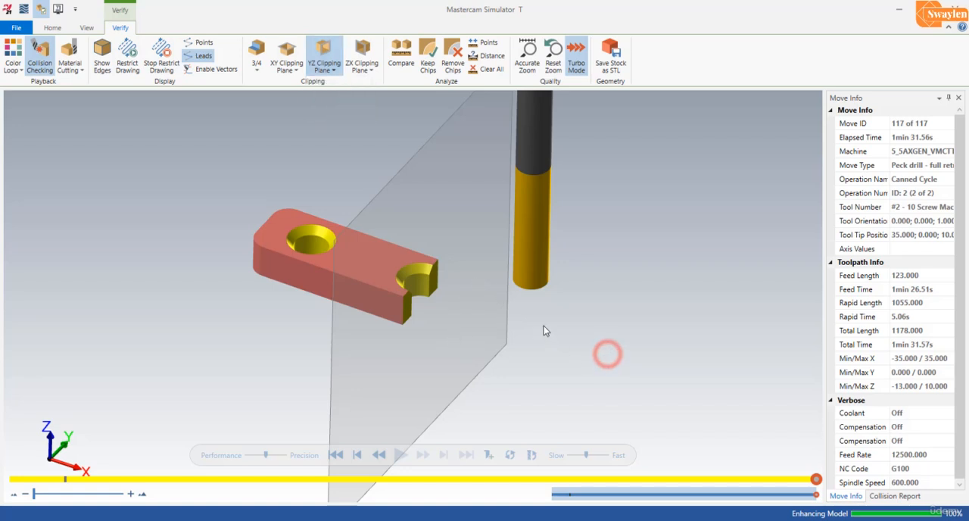
middle_click_drag(507, 342, 477, 327)
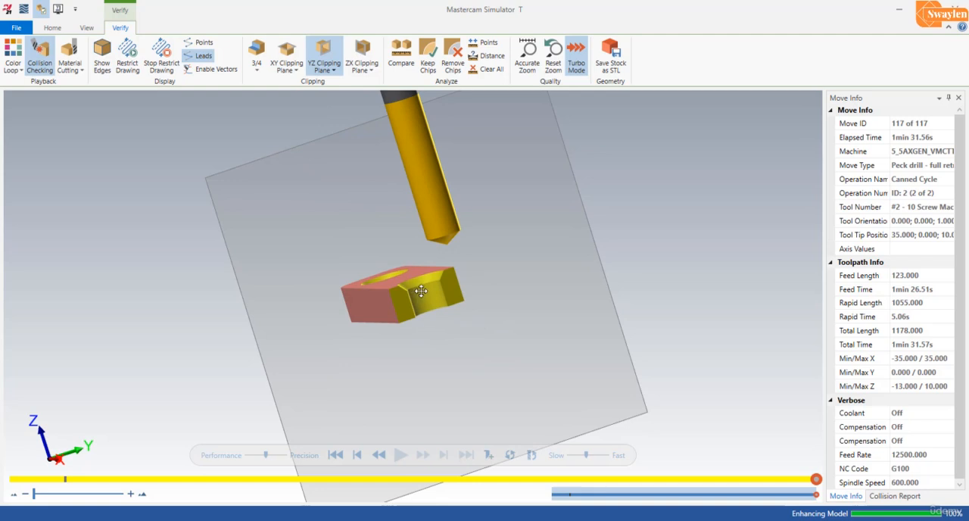
middle_click_drag(421, 291, 415, 277)
Step: Examine the sectioned middle hole's countersink and bore profile from the Right view and the Isometric view
left_click(89, 28)
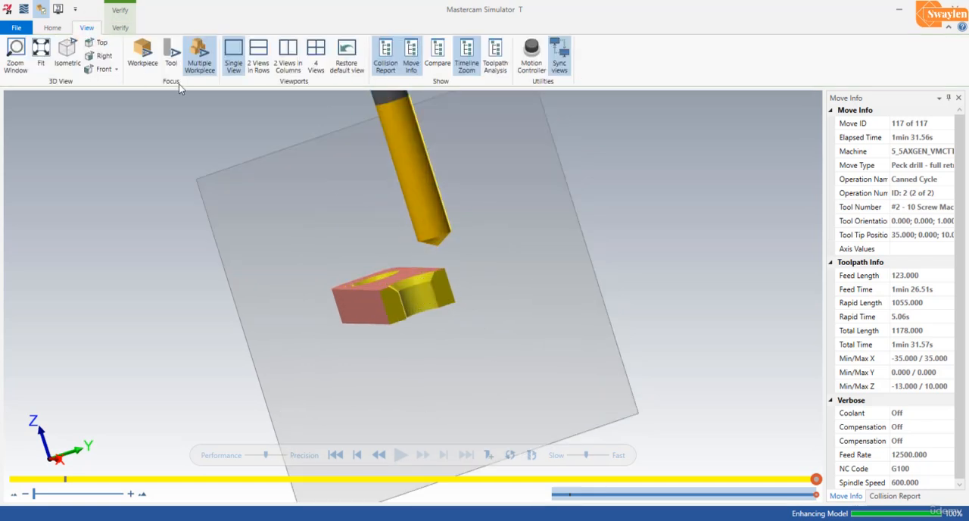
left_click(99, 57)
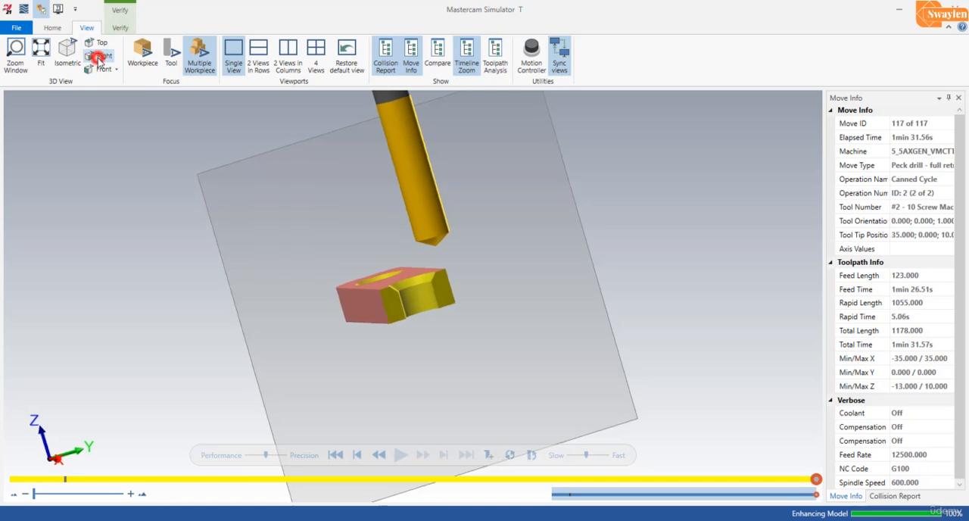
scroll(417, 294, "up", 8)
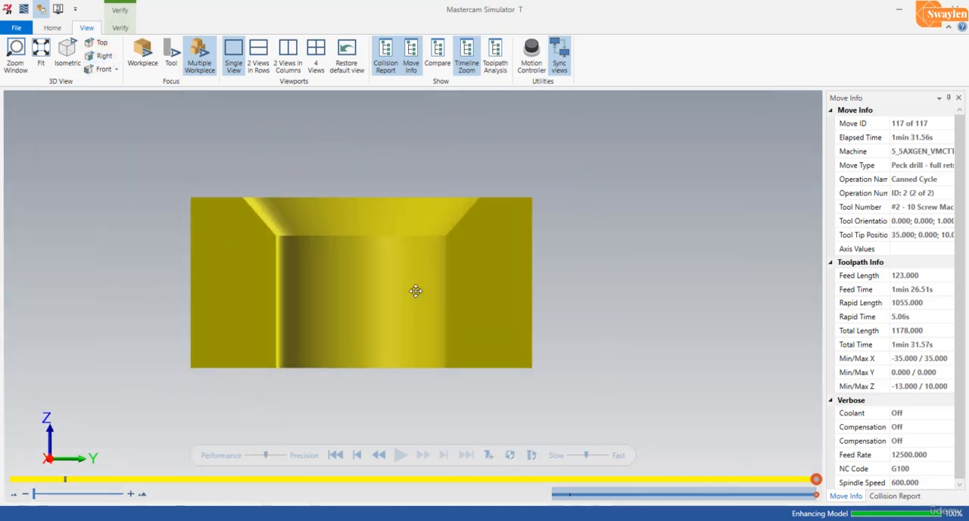
scroll(416, 291, "down", 5)
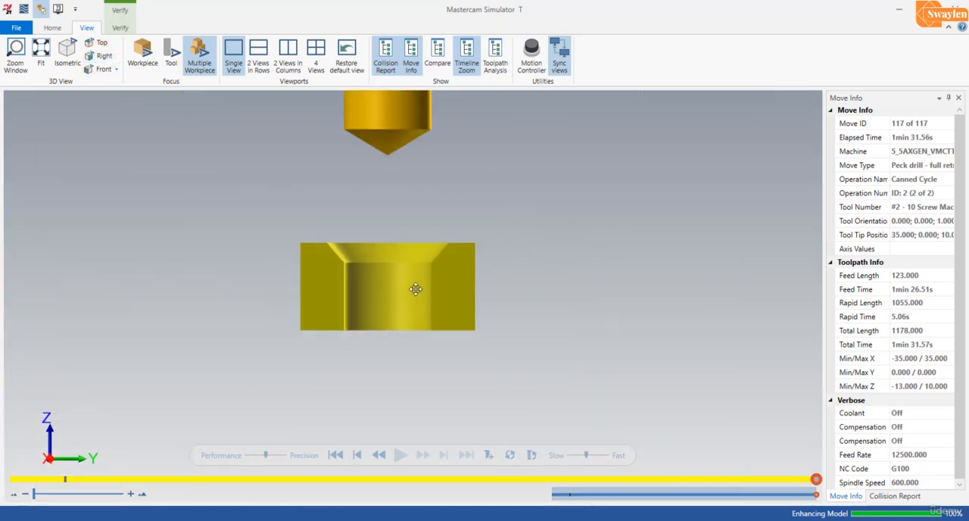
scroll(415, 288, "up", 2)
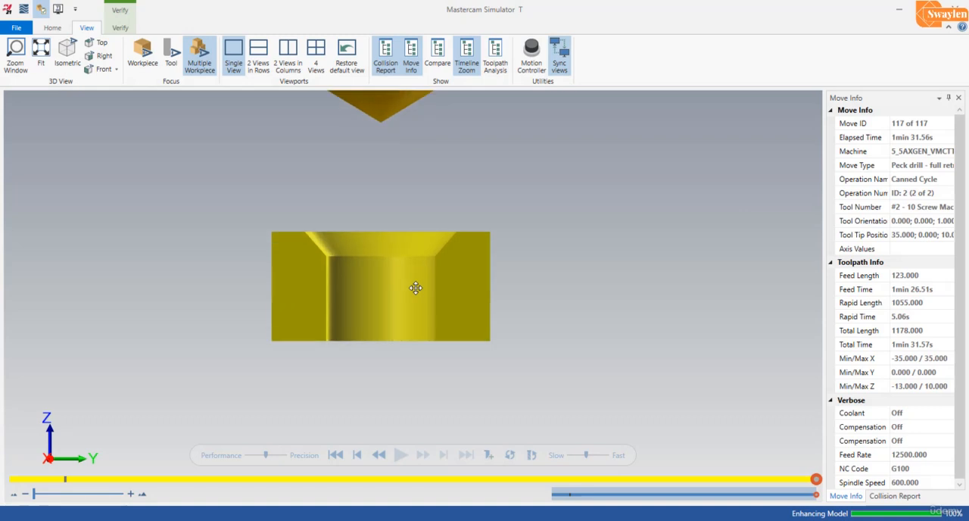
scroll(416, 287, "up", 2)
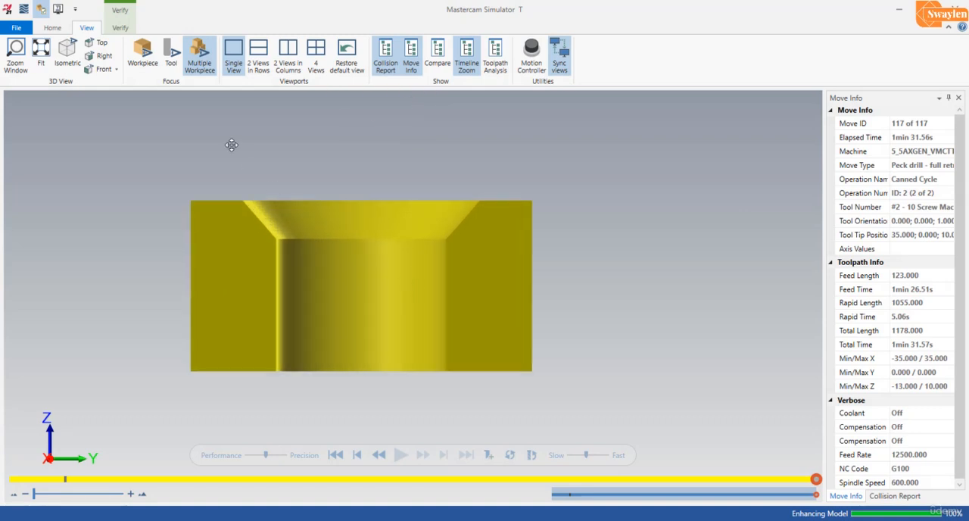
left_click(116, 69)
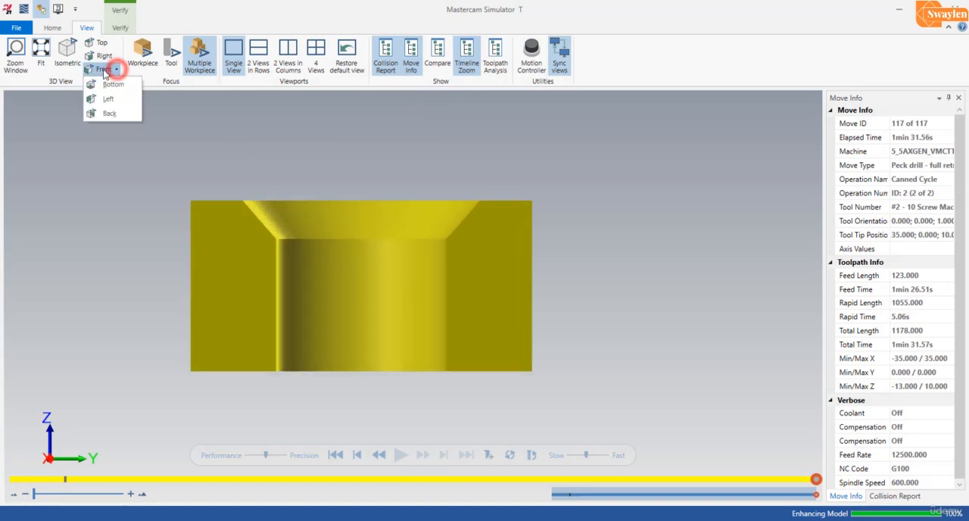
left_click(66, 49)
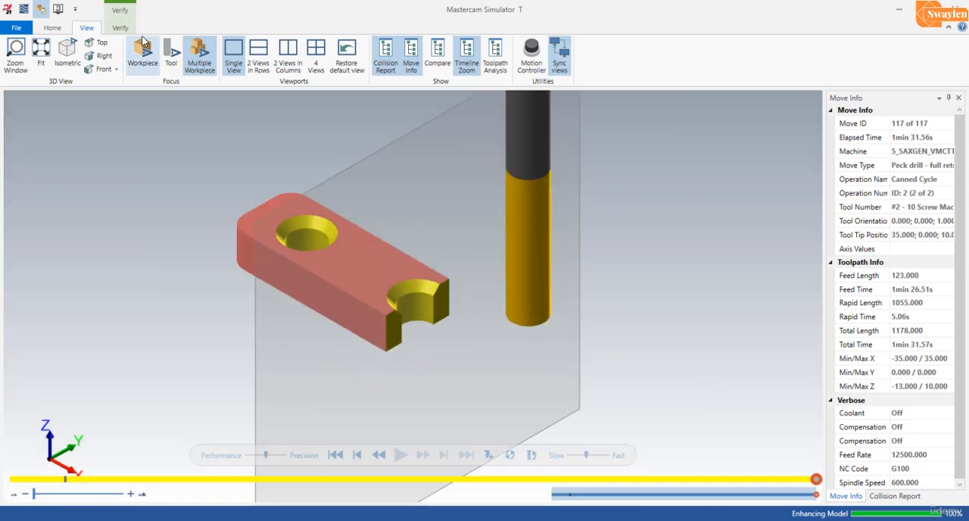
Step: Turn off the YZ clipping plane to restore the whole plate and close the simulator
left_click(119, 27)
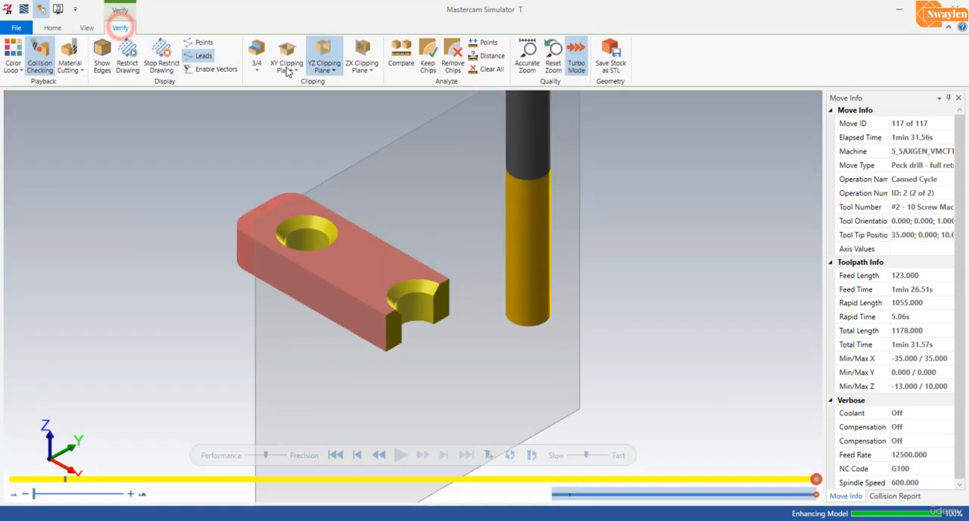
left_click(323, 67)
left_click(325, 114)
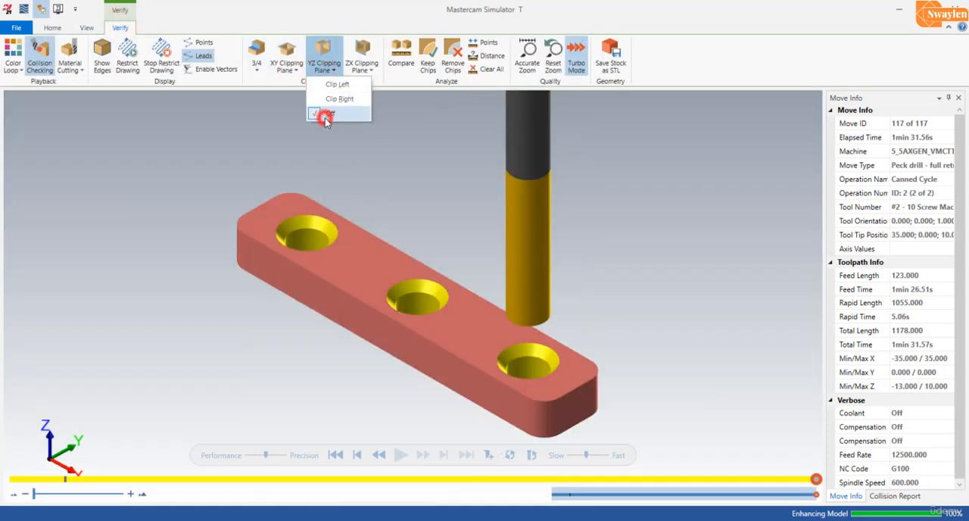
left_click(609, 292)
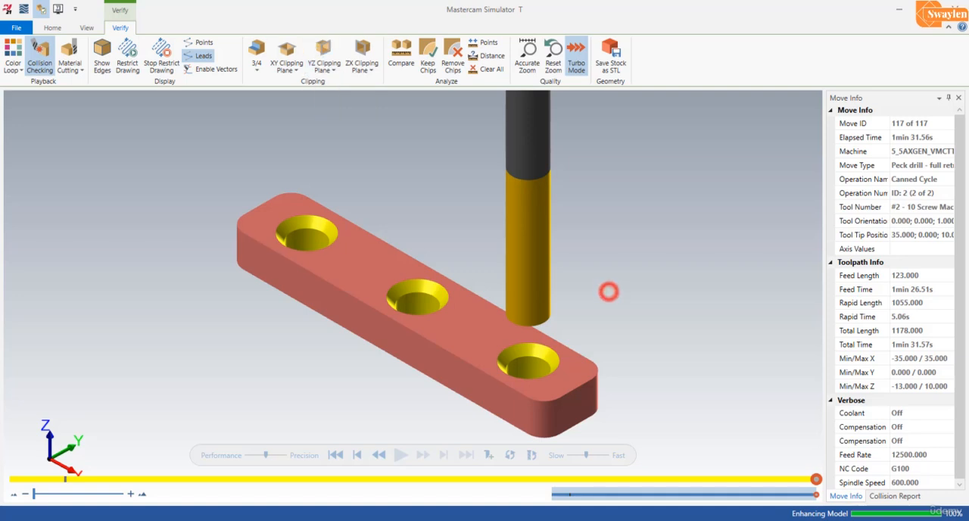
left_click(960, 6)
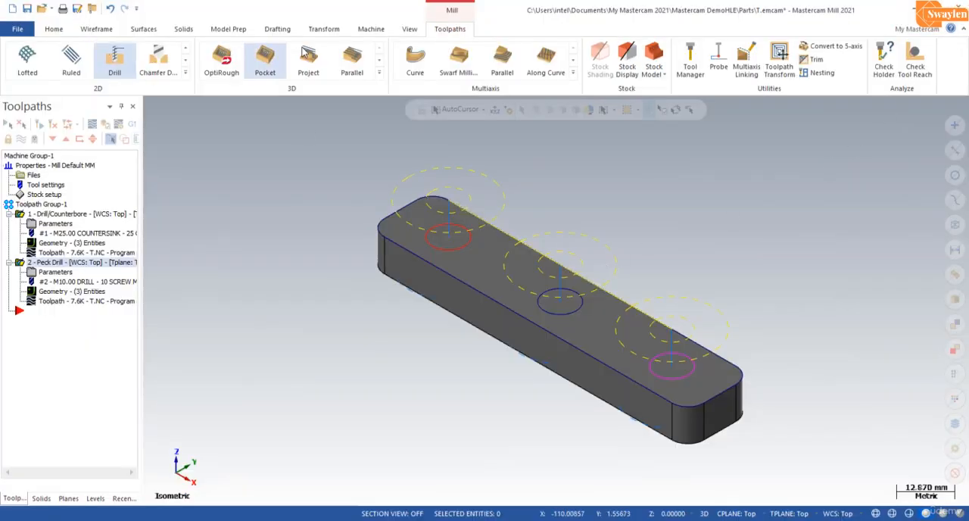
Step: Set the plate's graphics view to Isometric and fit it to the window
left_click(408, 30)
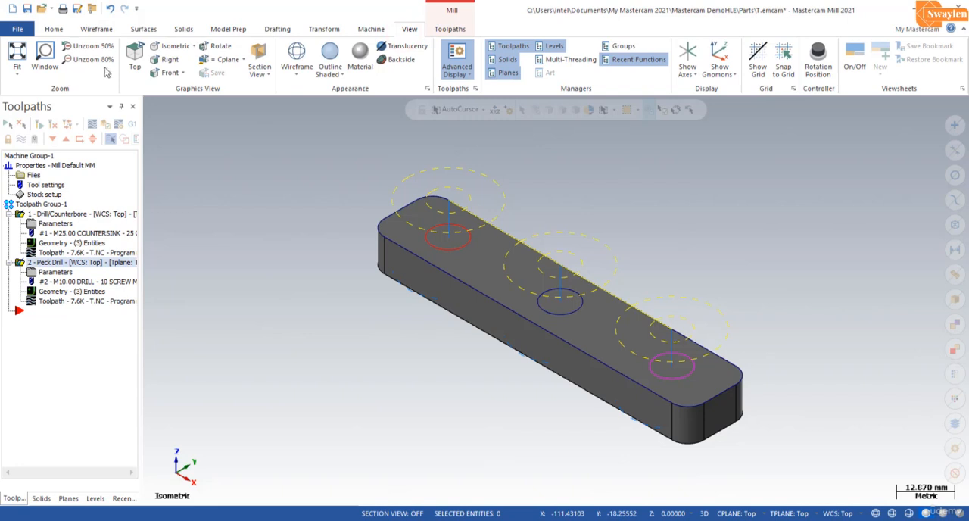
left_click(172, 46)
left_click(16, 58)
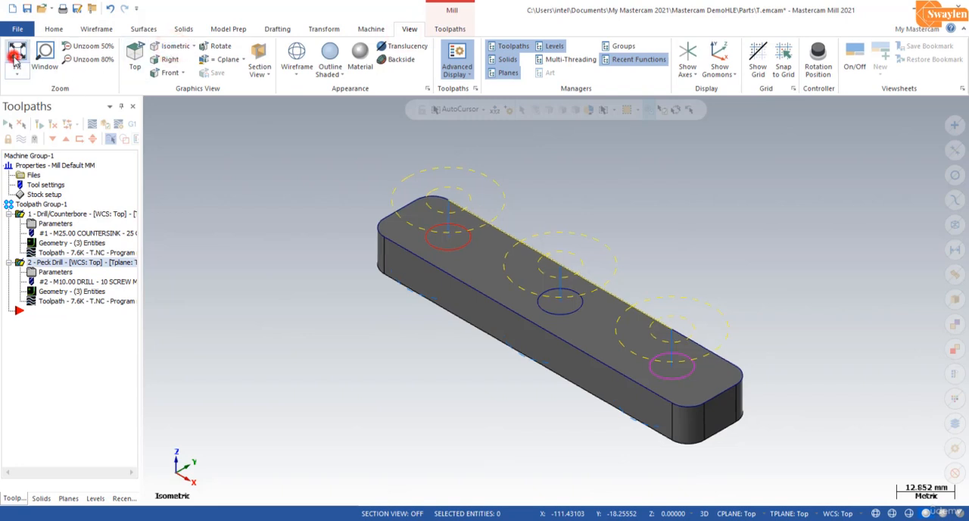